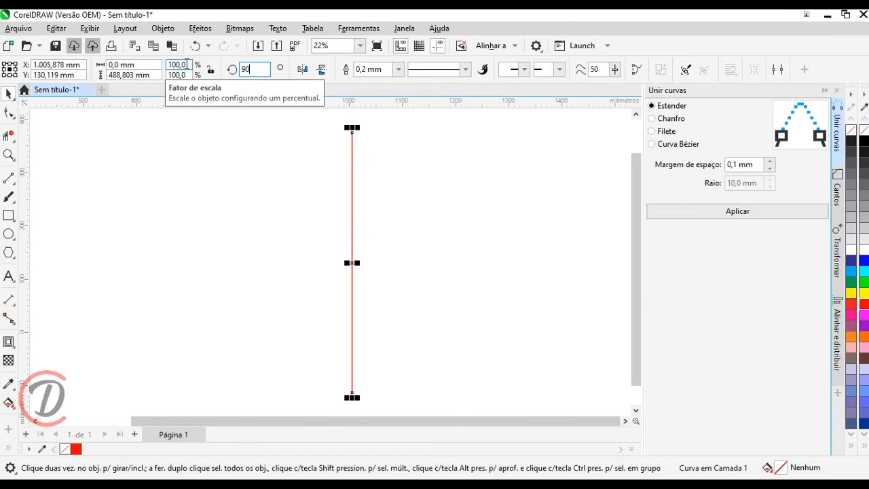
Step: Draw a rectangle centred on the crossing of the two red guide lines and size it to 150 × 80 mm
left_click(131, 147)
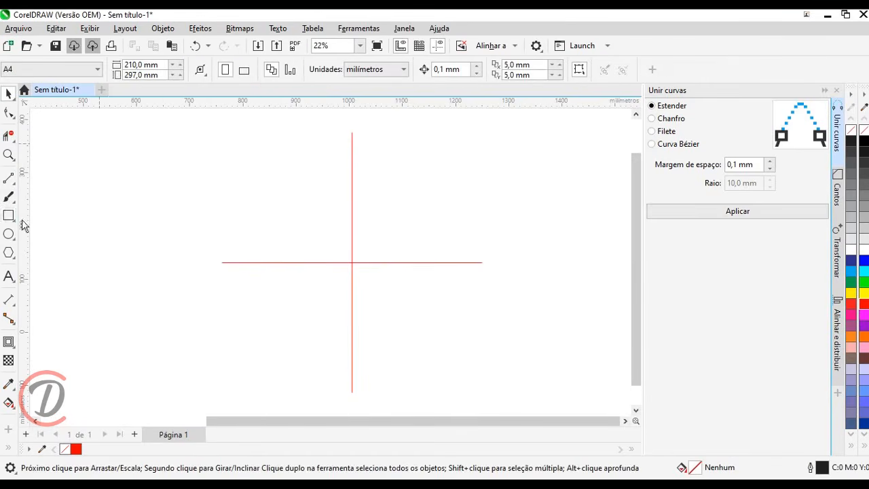
left_click(9, 216)
scroll(307, 244, "up", 2)
left_click_drag(322, 235, 286, 236)
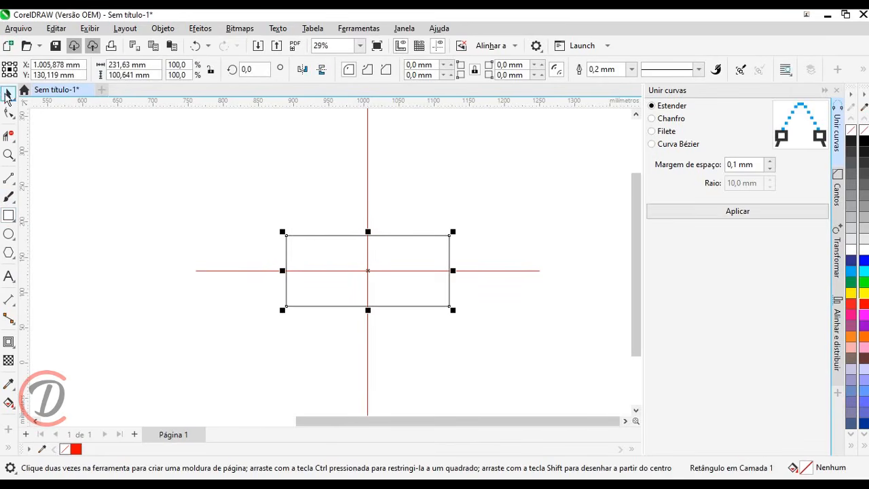
left_click(8, 95)
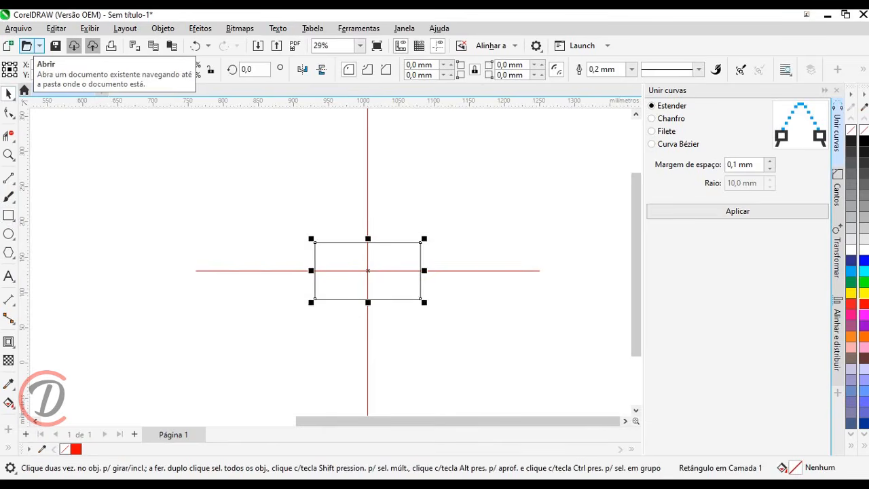
left_click(448, 296)
scroll(449, 297, "up", 1)
scroll(362, 262, "up", 1)
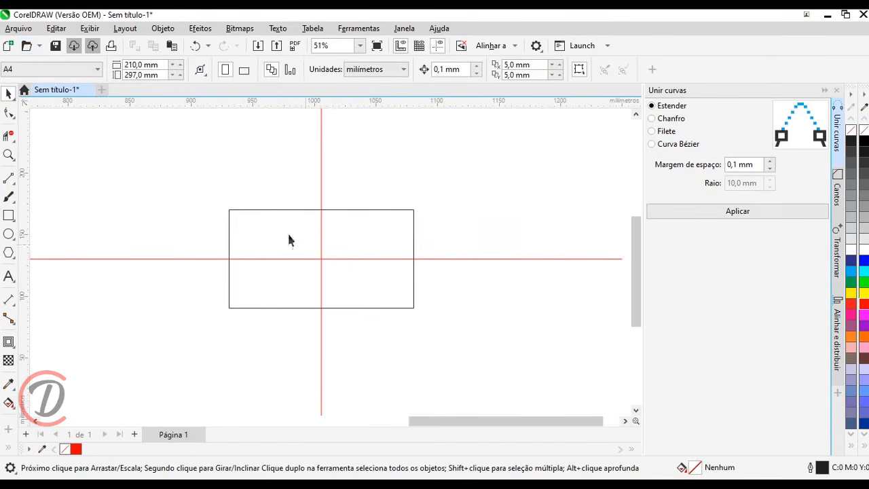
Step: Trim away the rectangle's segments outside the upper-left quadrant of the red guide lines with virtual segment deletion
left_click(8, 137)
left_click(365, 211)
left_click_drag(374, 281, 393, 331)
left_click(247, 308)
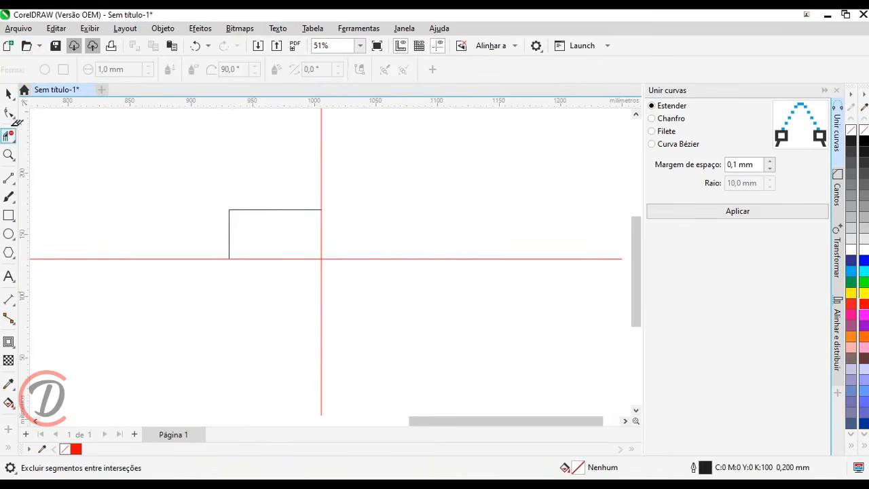
Step: Draw a small rectangle above the quarter outline and set its size to 15 × 3 mm
scroll(258, 216, "up", 2)
left_click(8, 215)
left_click_drag(254, 180, 293, 189)
scroll(297, 195, "up", 1)
left_click(125, 64)
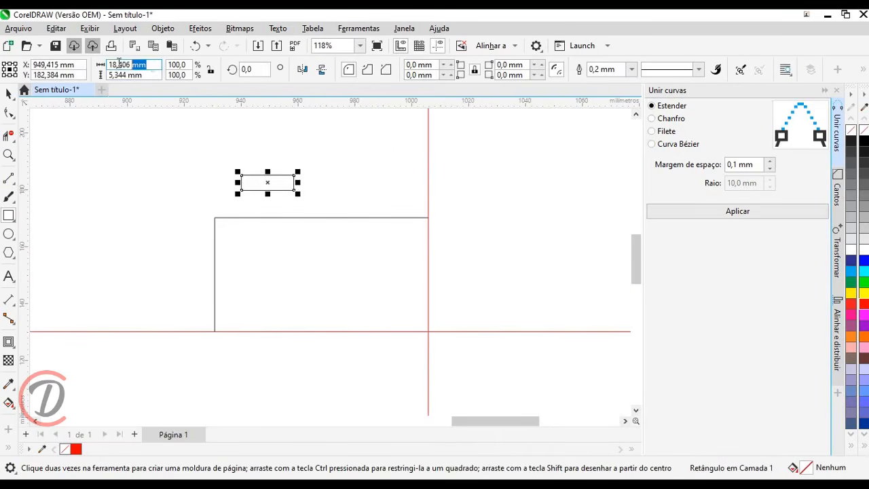
type("15")
key("Tab")
type("3")
key("Return")
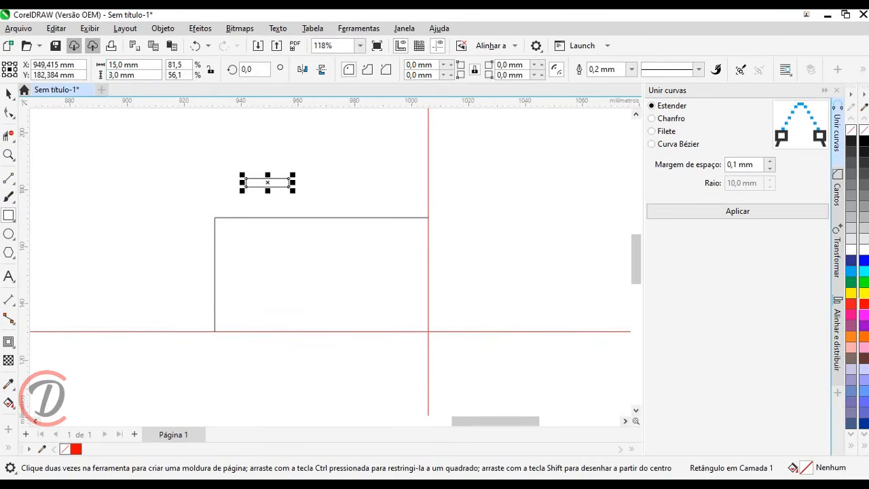
Step: Snap the small rectangle inside the quarter outline's upper-left corner and offset it 15 mm to the right
left_click(9, 94)
scroll(272, 219, "up", 1)
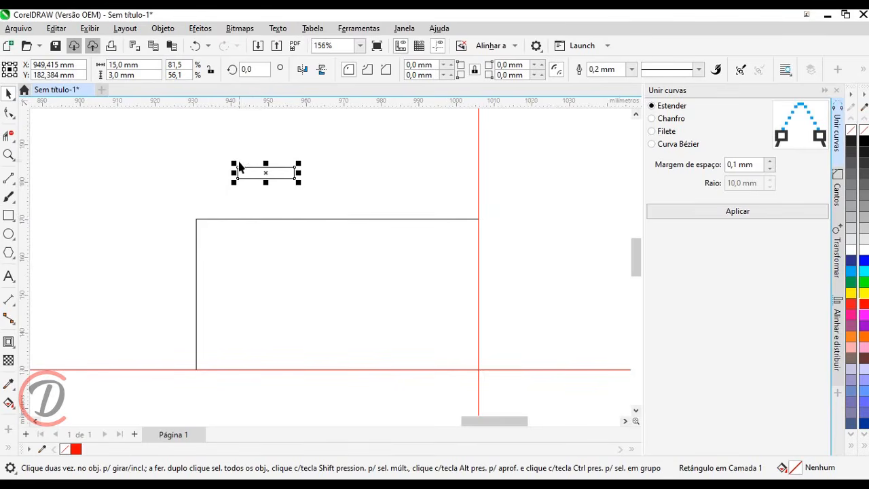
left_click_drag(237, 168, 197, 219)
left_click_drag(60, 64, 95, 66)
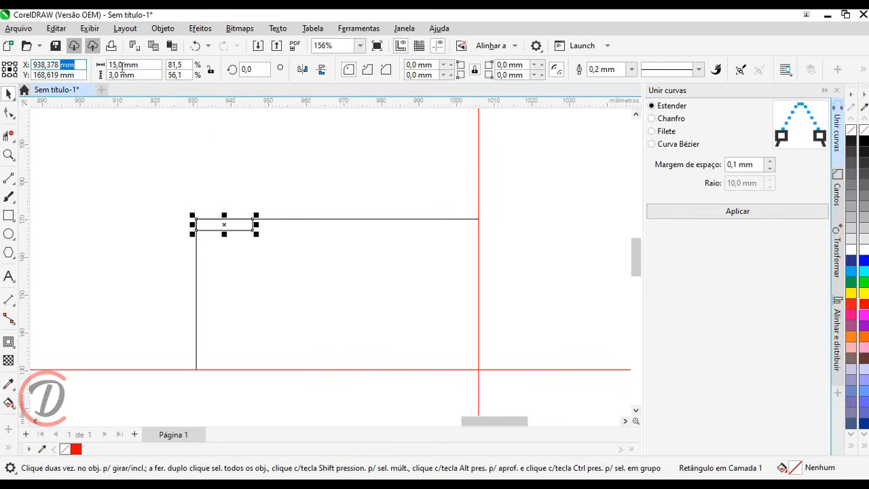
type("+15")
key("Return")
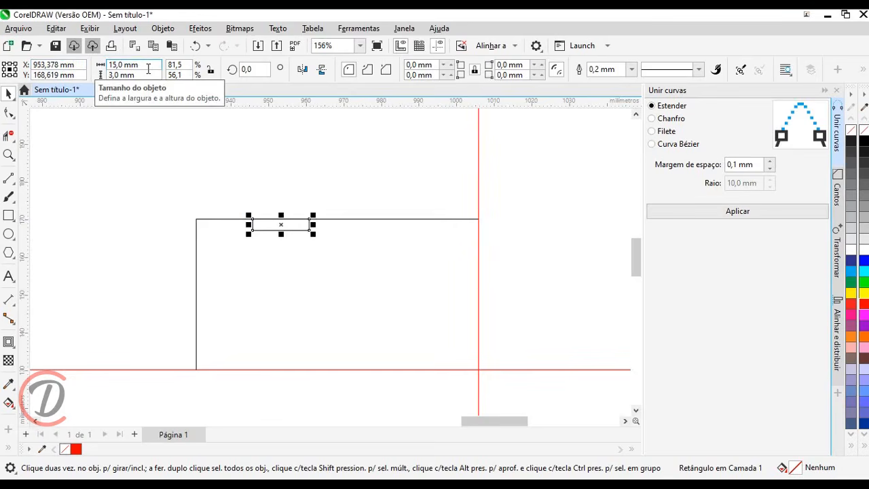
Step: Place a second copy of the small rectangle along the upper edge, offset 30 mm to the right
left_click_drag(60, 66, 95, 65)
type("+30")
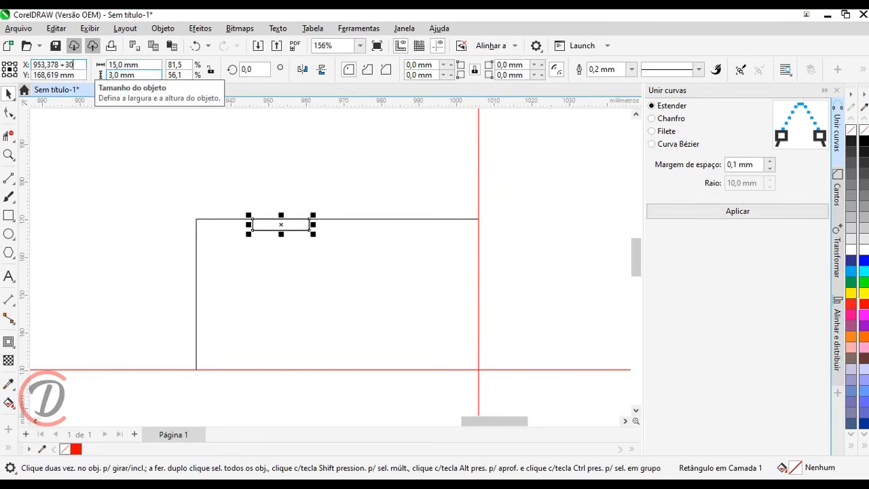
key("Return")
key("Tab")
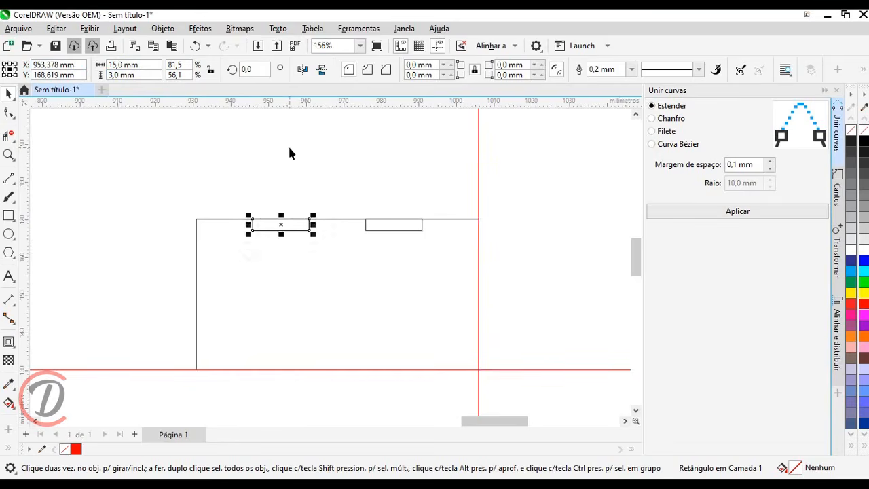
Step: Copy the small rectangle to the left of the quarter outline and rotate the copy by 90°
left_click_drag(274, 224, 126, 231)
right_click(125, 231)
left_click_drag(262, 73, 172, 53)
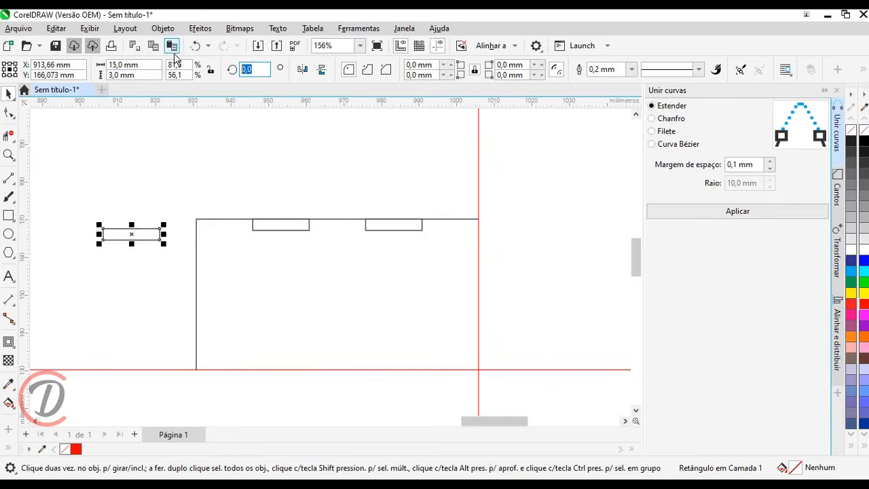
type("90")
key("Return")
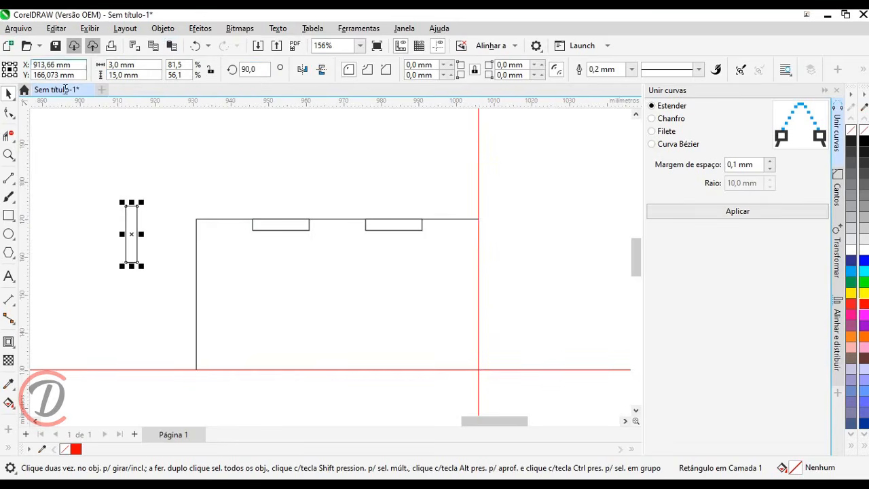
Step: Snap the upright rectangle inside the quarter outline's upper-left corner and offset it 15 mm downward
left_click_drag(151, 224, 221, 236)
left_click_drag(64, 76, 116, 87)
type("-15")
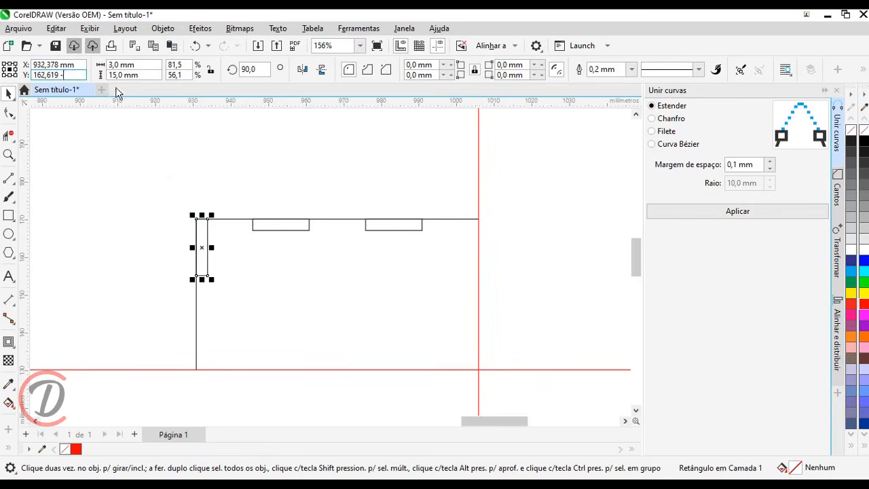
key("Return")
left_click(130, 153)
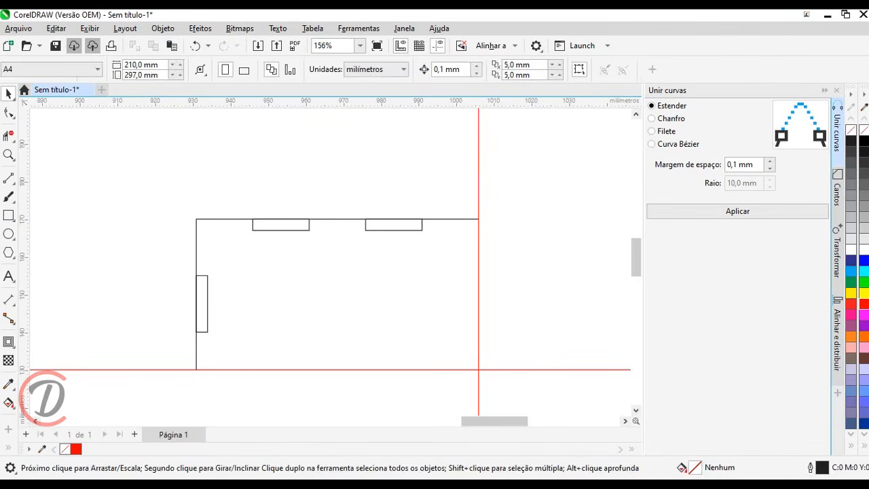
Step: Delete the outline segments across the three small rectangles so they form open notches in the quarter outline
left_click(8, 136)
left_click(201, 296)
left_click(289, 220)
left_click(400, 224)
left_click(9, 93)
Step: Mirror the notched quarter outline horizontally about its right side with one copy
scroll(169, 205, "down", 2)
left_click_drag(238, 195, 217, 199)
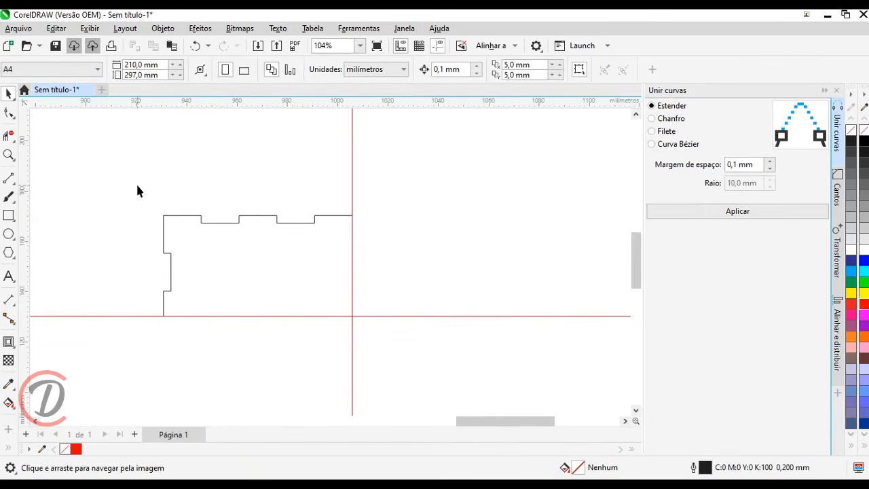
left_click_drag(112, 183, 411, 370)
scroll(187, 218, "down", 2)
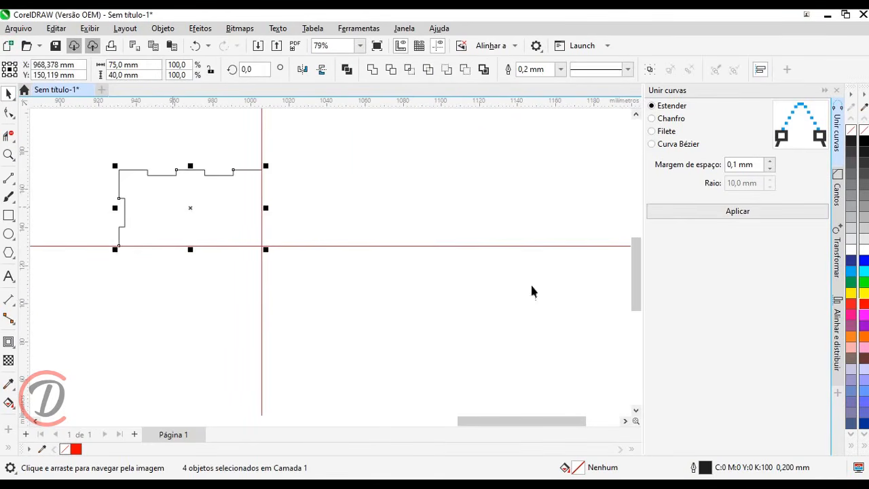
left_click(840, 257)
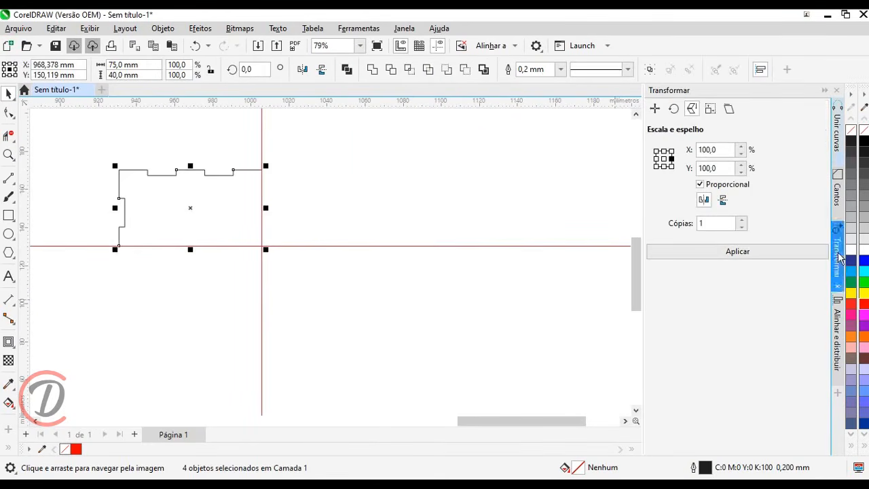
left_click(725, 255)
Step: Mirror the notched upper half vertically about its bottom edge with one copy to complete the panel outline
left_click_drag(80, 139, 502, 318)
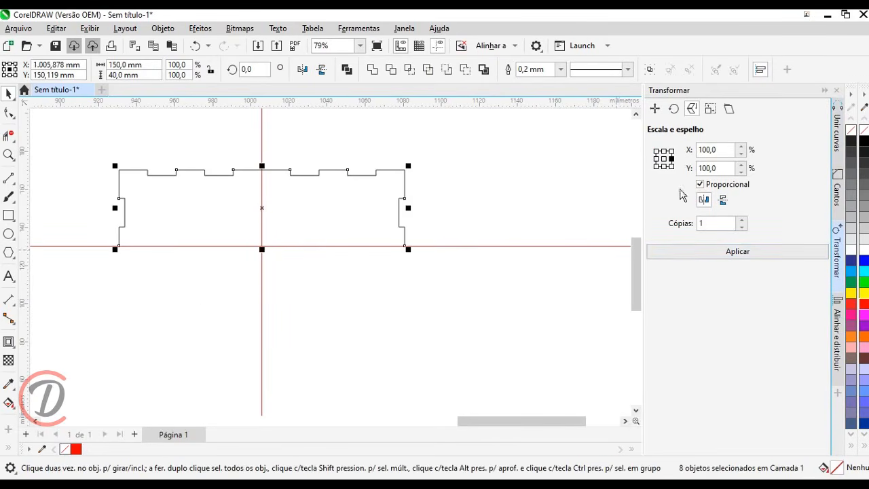
left_click(664, 166)
left_click(704, 200)
left_click(723, 200)
left_click(750, 254)
left_click(546, 305)
Step: Join all the notched panel's segments into one curve using Extend with a 0.1 mm gap tolerance
scroll(345, 227, "down", 1)
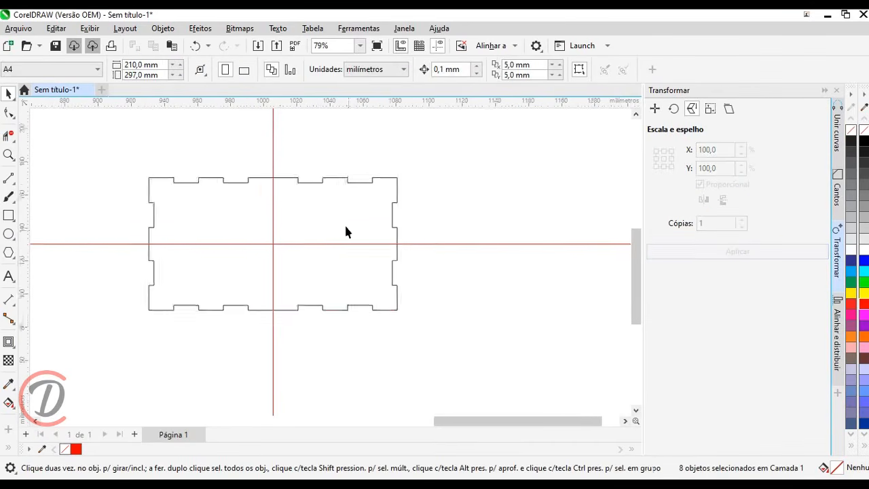
left_click_drag(96, 143, 453, 338)
left_click(839, 152)
left_click(731, 213)
left_click(543, 181)
left_click_drag(377, 209, 503, 169)
key("ctrl+z")
left_click(379, 329)
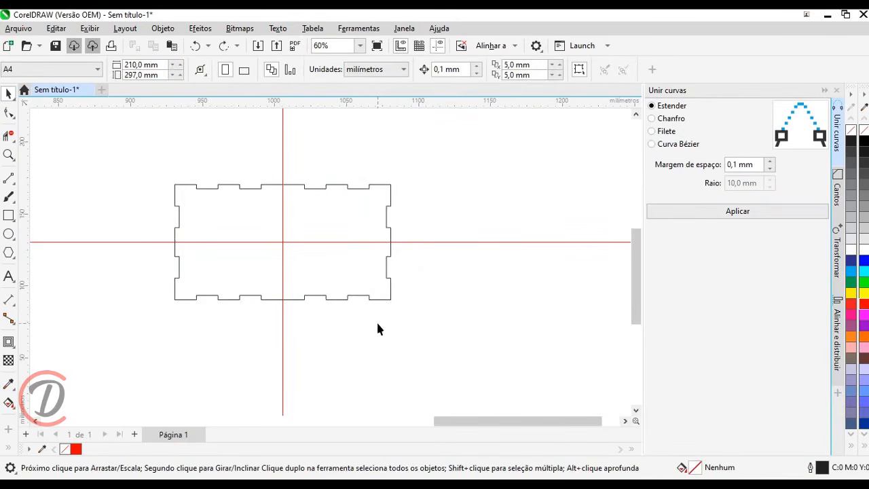
Step: Duplicate the notched panel together with its red guide lines to the right of the original
key("F4")
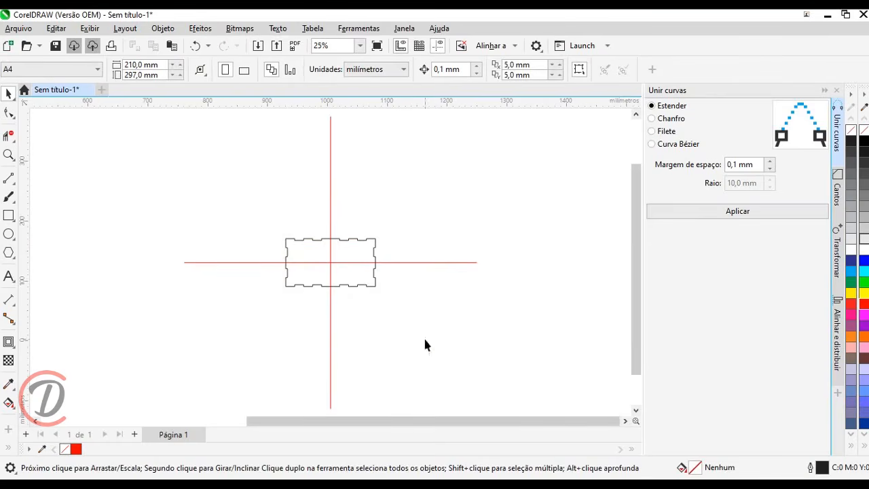
scroll(291, 304, "down", 2)
scroll(246, 251, "down", 1)
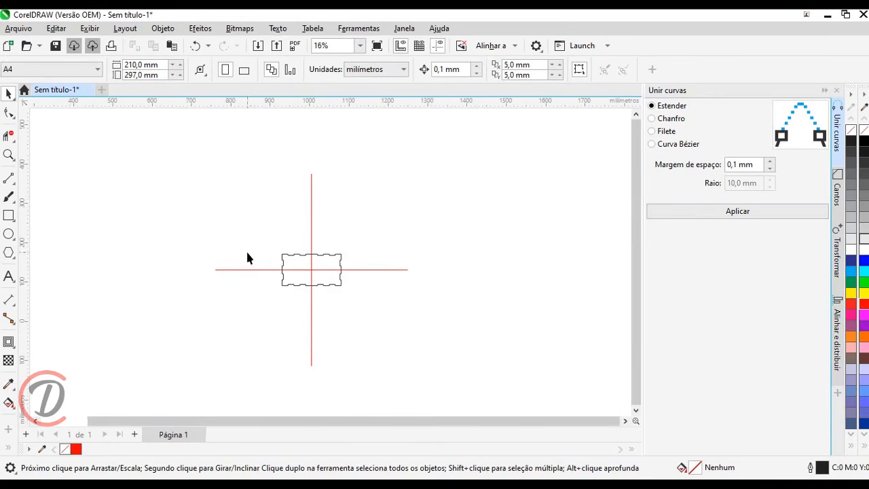
left_click_drag(185, 159, 445, 381)
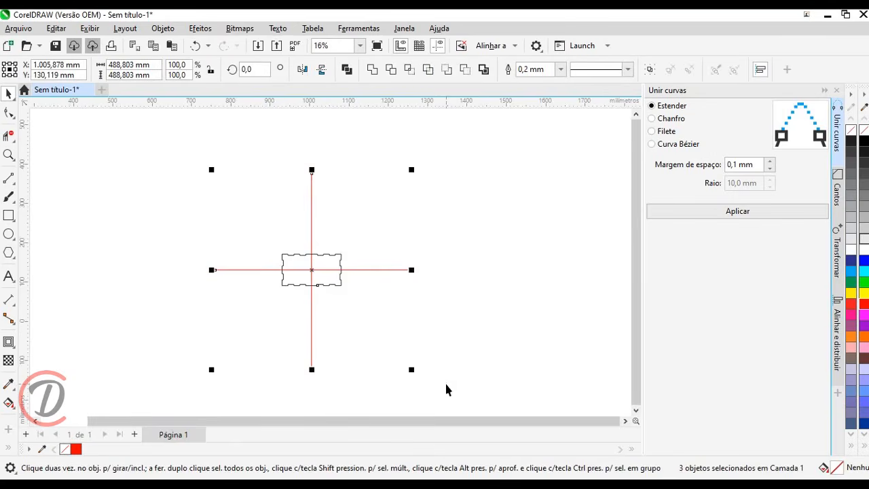
scroll(393, 329, "down", 1)
left_click_drag(393, 328, 208, 278)
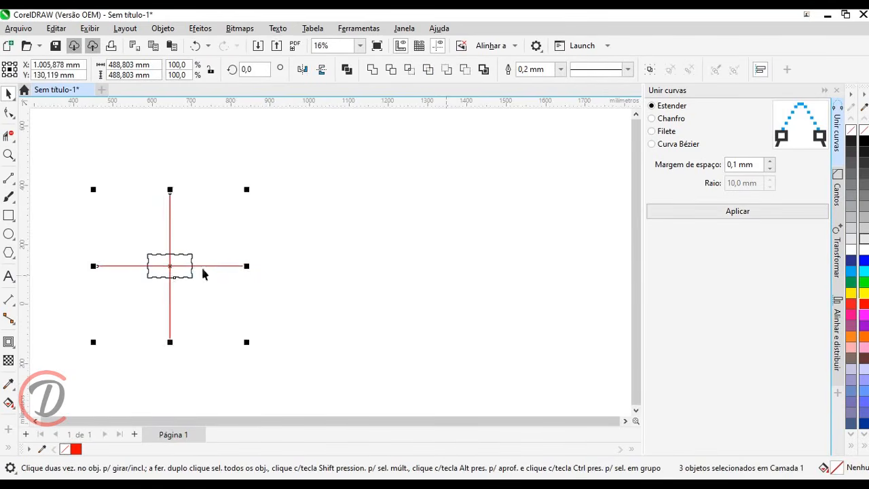
left_click(254, 261)
left_click_drag(254, 262, 378, 264)
right_click(378, 264)
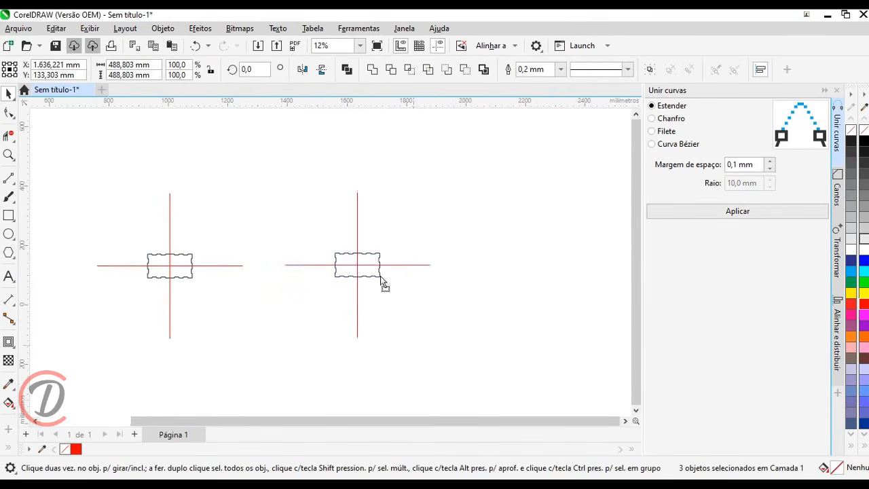
Step: Trim the copied panel down to its upper-left quarter with virtual segment deletion
scroll(375, 268, "up", 4)
left_click(376, 250)
scroll(376, 255, "up", 1)
left_click(14, 136)
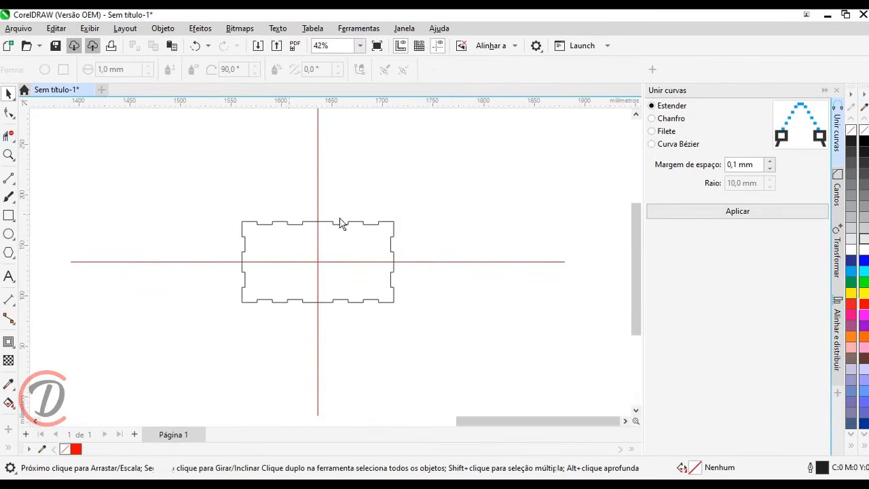
left_click(382, 222)
left_click(342, 301)
left_click(287, 302)
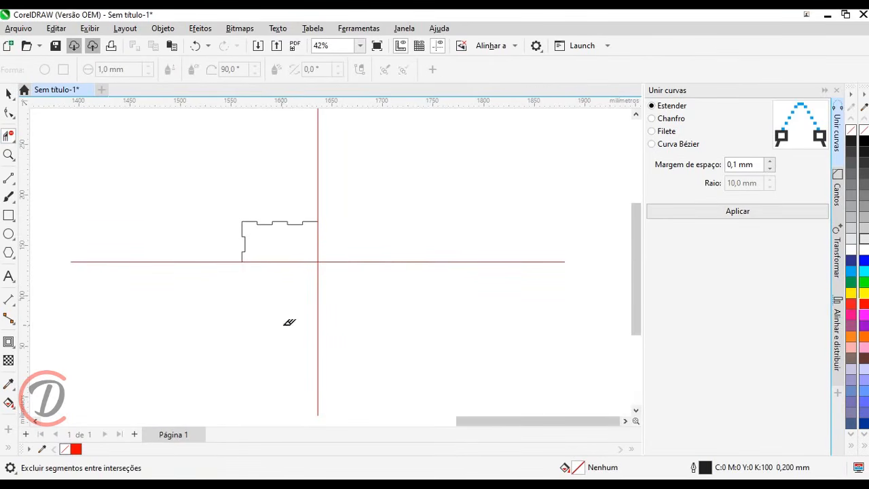
Step: Delete the vertical and horizontal red guide lines of the copied panel
scroll(323, 241, "up", 1)
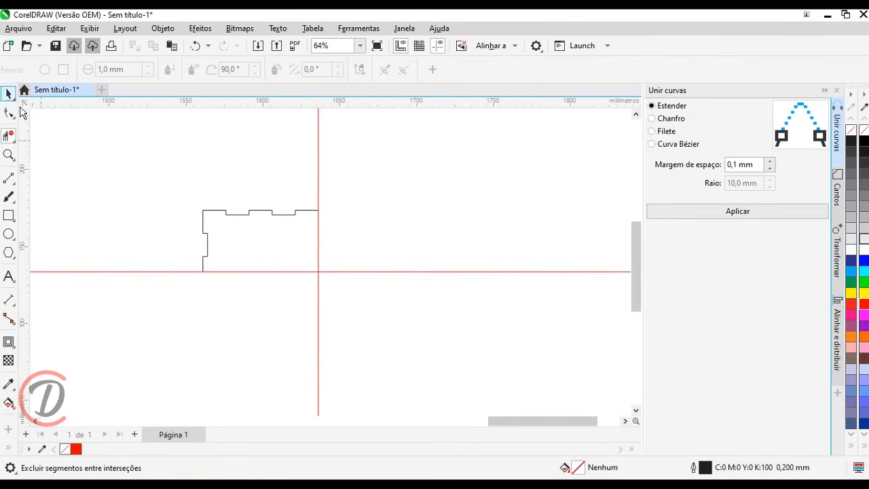
left_click(9, 94)
left_click(319, 187)
key("Delete")
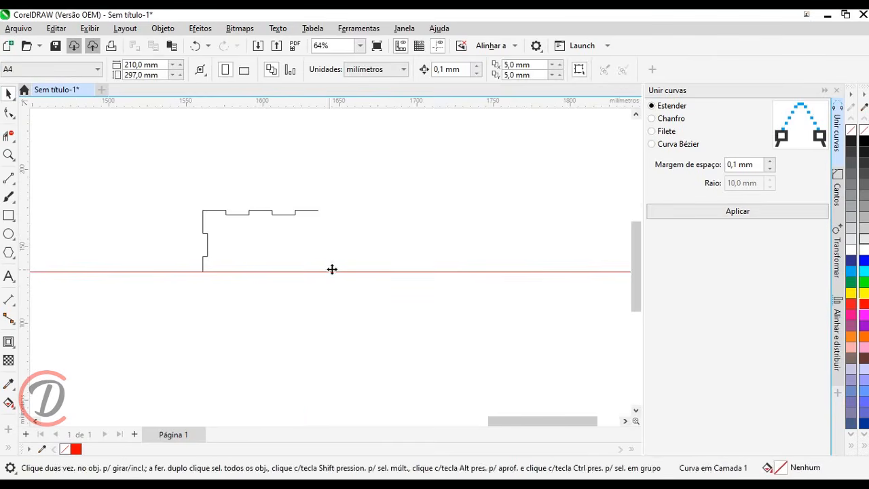
left_click(332, 271)
key("Delete")
Step: Draw a 40 mm vertical line along the left side of the copied quarter outline and move it 50 mm left
scroll(308, 240, "up", 1)
left_click_drag(296, 267, 273, 216)
left_click(9, 178)
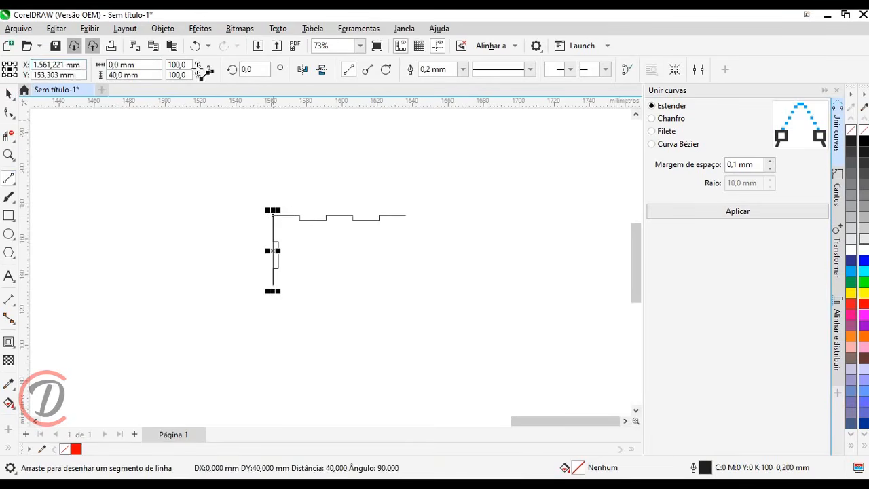
double_click(74, 66)
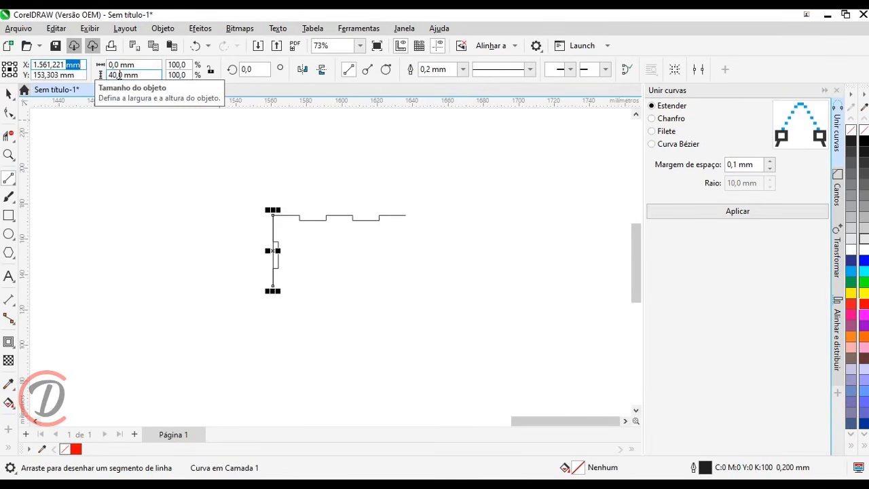
type("-50")
key("Return")
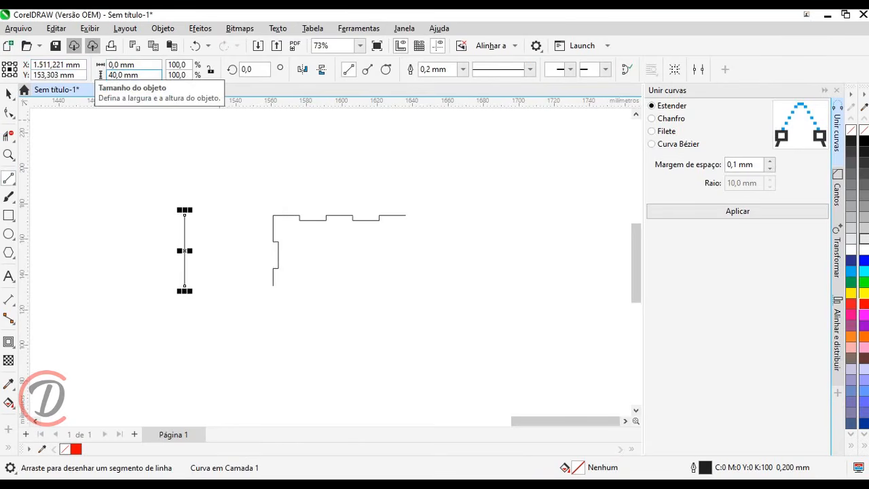
Step: Draw a 75 mm horizontal line along the top of the copied quarter outline and move it 50 mm up
mouse_move(272, 211)
left_mouse_down()
mouse_move(373, 186)
mouse_move(411, 216)
left_mouse_up()
double_click(63, 75)
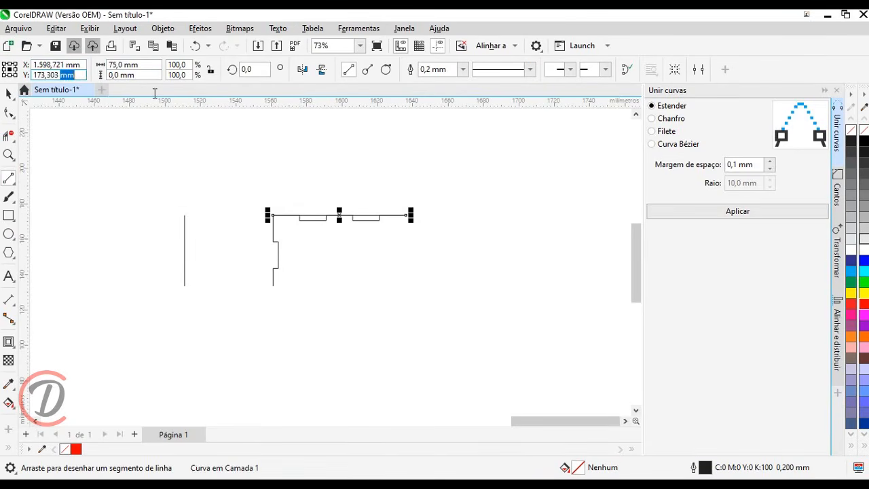
type("+50")
key("Return")
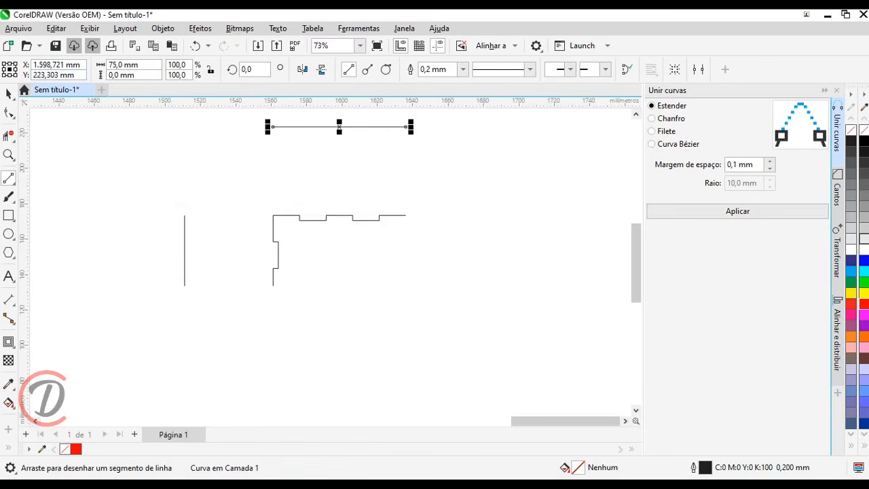
Step: Draw a vertical and a horizontal 50 mm line connecting the outline's upper-left corner to the ends of the two offset lines
left_click_drag(214, 273, 213, 306)
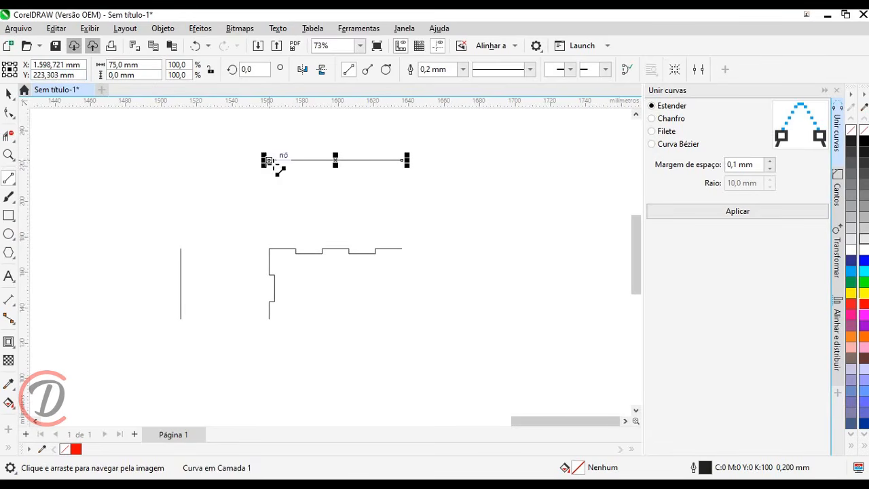
left_click_drag(268, 161, 181, 248)
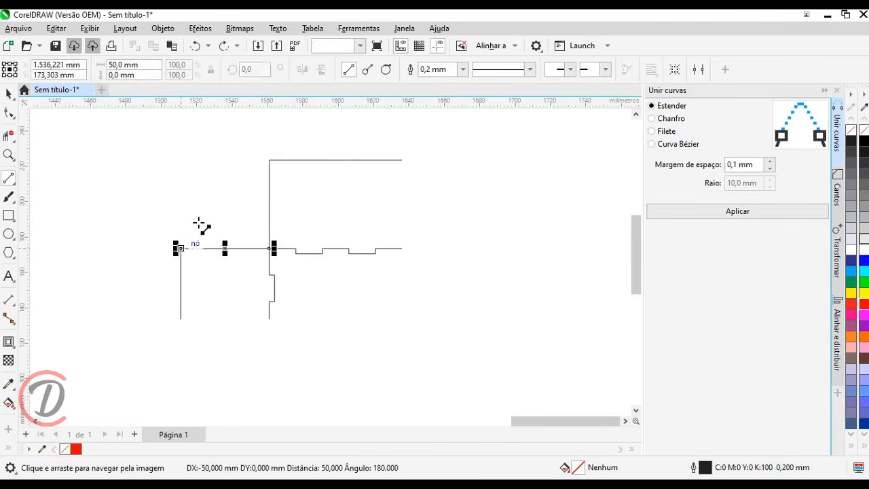
key("Escape")
Step: Select the whole quarter outline with its added lines and duplicate it below the original
left_click(8, 93)
scroll(80, 187, "down", 2)
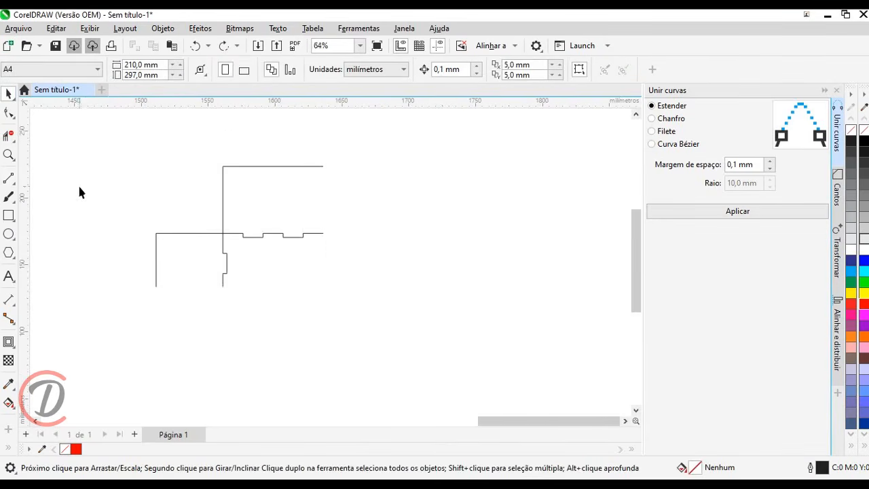
left_click_drag(86, 140, 338, 304)
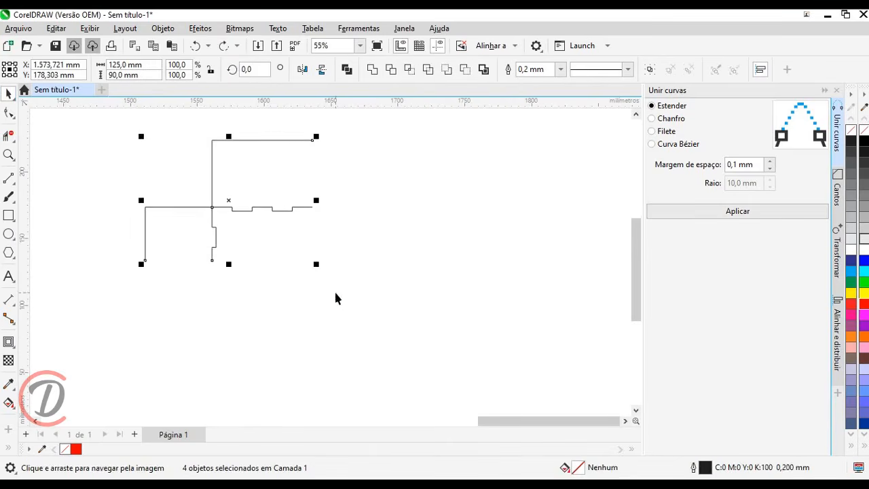
left_click_drag(273, 215, 335, 320)
left_click(443, 295)
Step: Trim the upper copy to the piece above the bottom notches and the lower copy to the side piece with virtual segment deletion
left_click(9, 135)
left_click_drag(221, 221, 189, 252)
left_click_drag(183, 233, 104, 169)
left_click_drag(237, 229, 239, 170)
left_click_drag(252, 200, 292, 210)
left_click_drag(378, 269, 303, 208)
left_click(9, 93)
left_click_drag(185, 197, 202, 260)
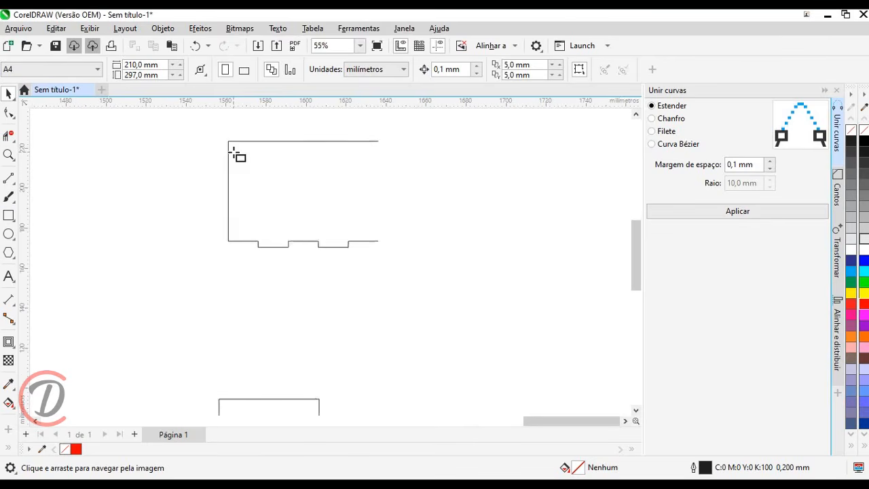
Step: Draw a rectangle beside the upper piece's left edge and size it 3 mm wide by 15 mm high
scroll(238, 166, "up", 1)
left_click_drag(182, 170, 196, 232)
left_click(151, 74)
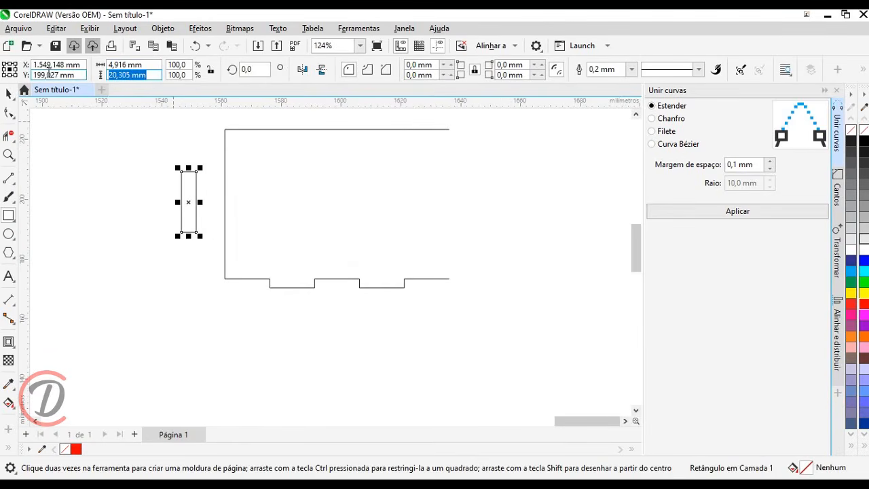
type("15")
key("Tab")
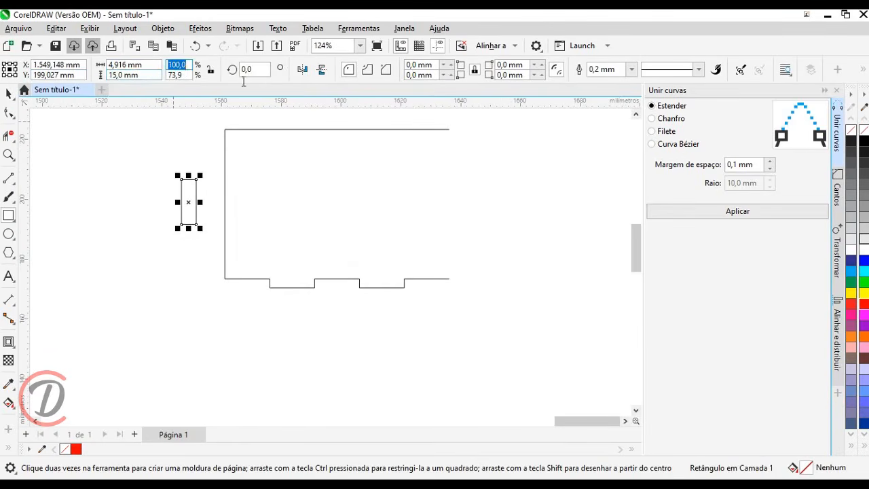
left_click(133, 65)
type("3")
key("Return")
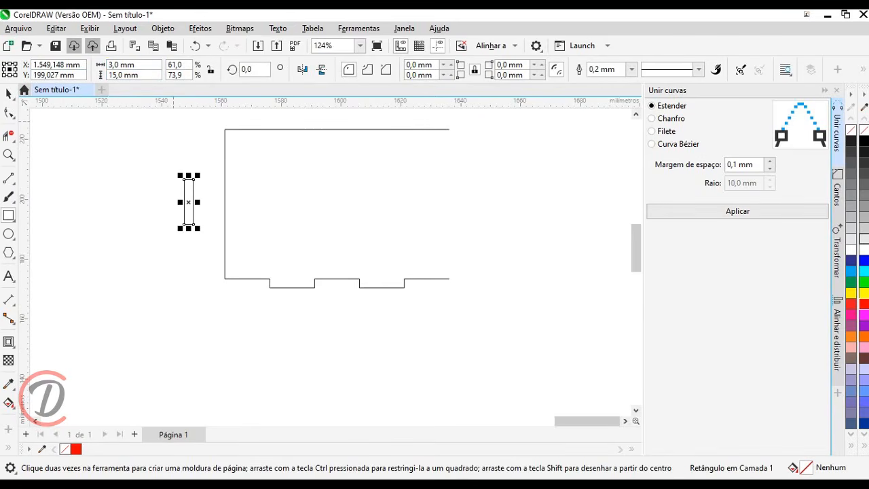
Step: Move the small rectangle inside the upper piece, snapping it to the midpoint of the left edge
left_click(9, 93)
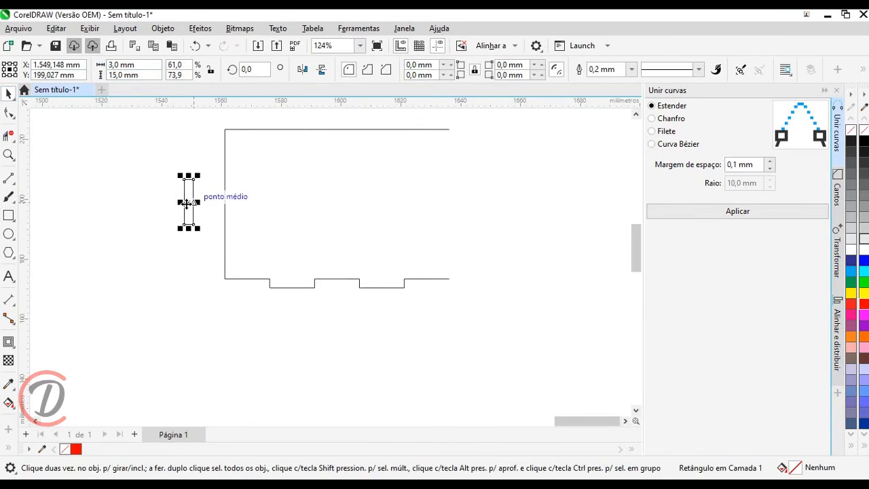
left_click_drag(184, 201, 227, 204)
left_click_drag(230, 212, 229, 208)
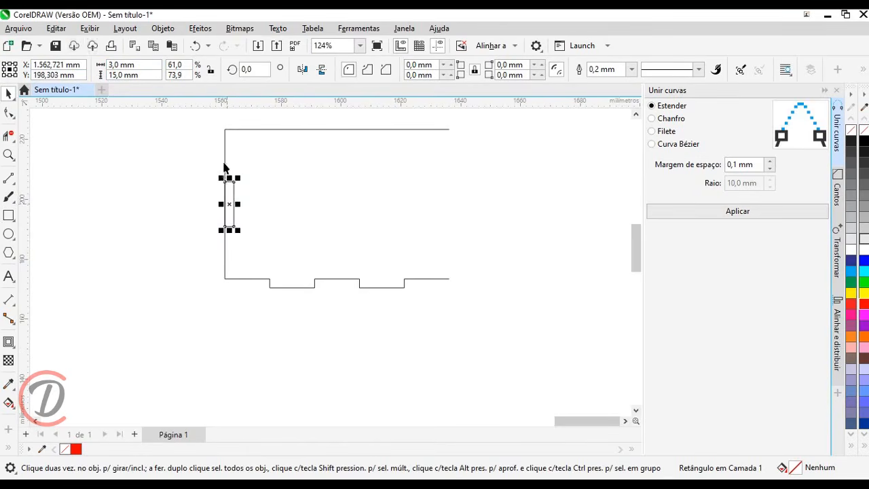
left_click(227, 168)
left_click(227, 167)
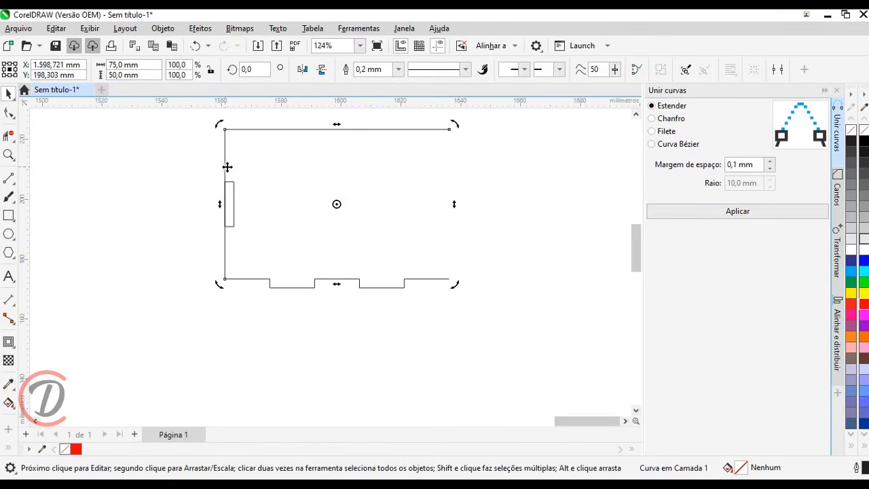
left_click(145, 173)
left_click(226, 162)
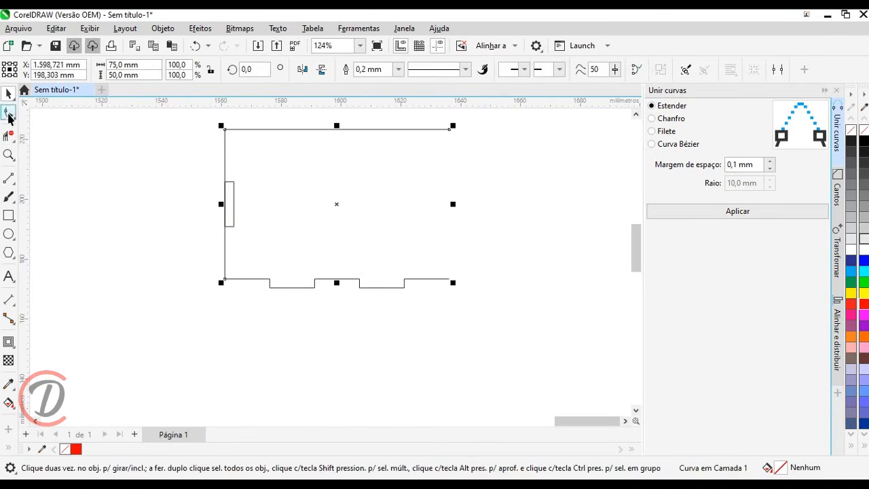
left_click(315, 139)
left_click(311, 129)
left_click(158, 162)
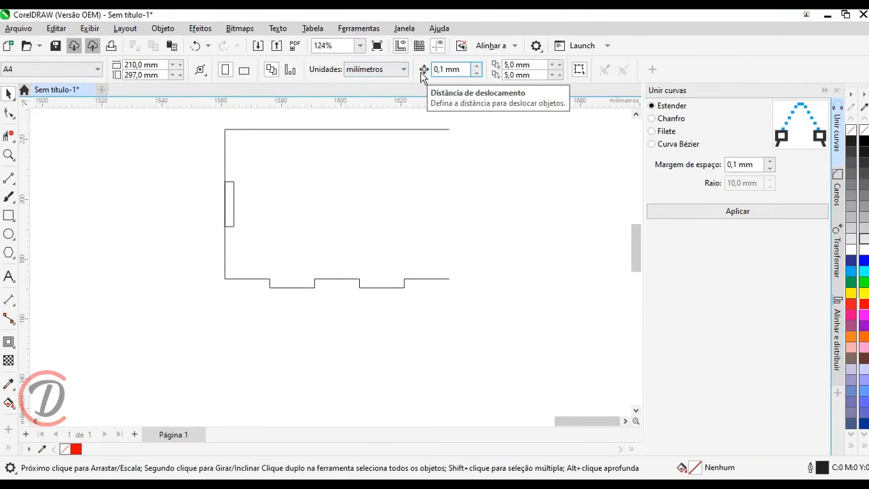
Step: Set the nudge distance to 3 mm and shift the left-edge nodes of the upper piece's curves 3 mm inward
left_click(461, 75)
type("3,")
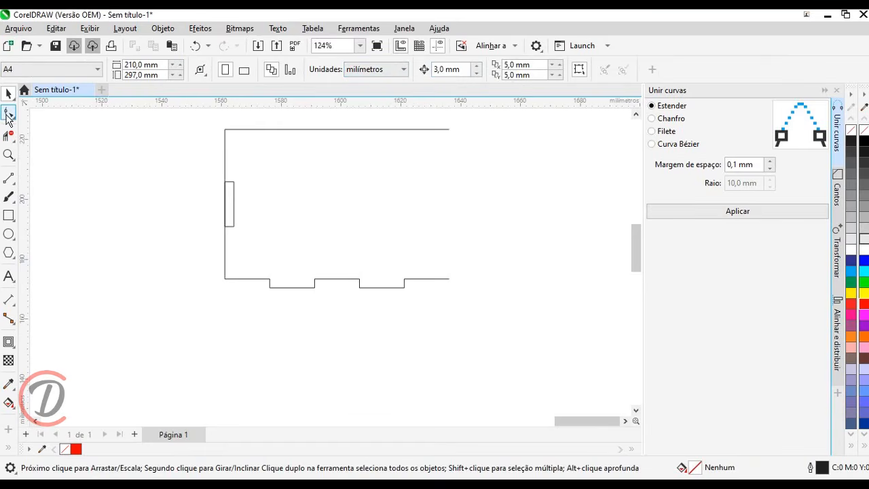
left_click(8, 114)
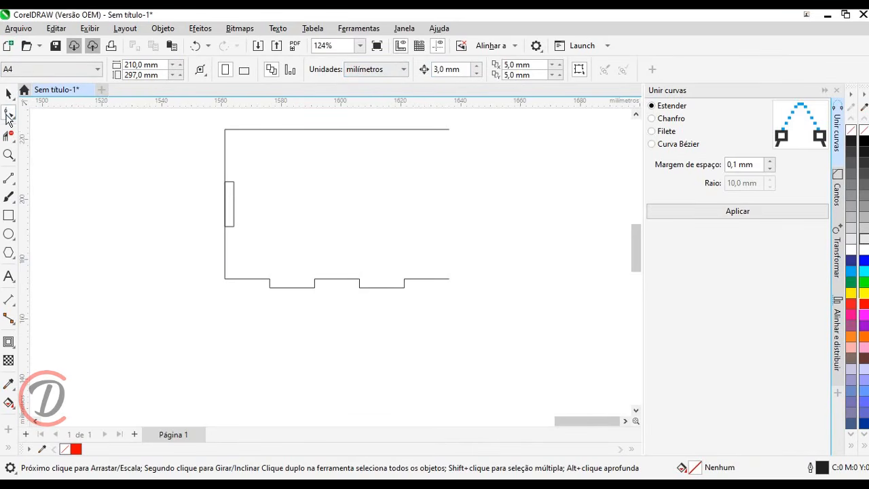
left_click(297, 130)
left_click_drag(203, 124, 252, 302)
key("Right")
left_click(262, 283)
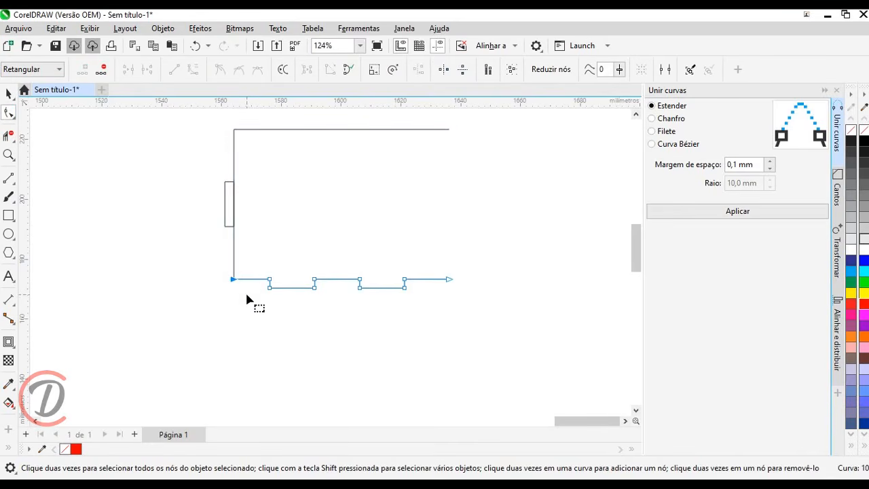
Step: Remove the overlapping segments between the small rectangle and the left edge so the rectangle forms an open tab
left_click(6, 135)
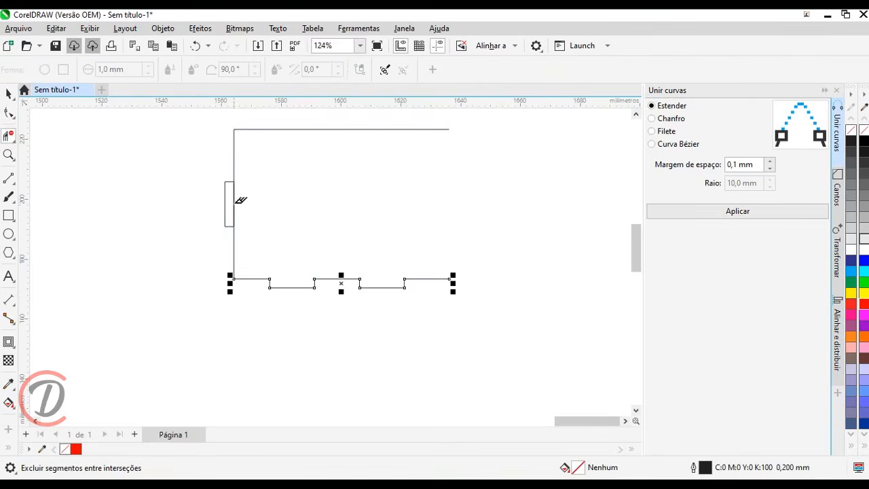
left_click_drag(264, 205, 264, 205)
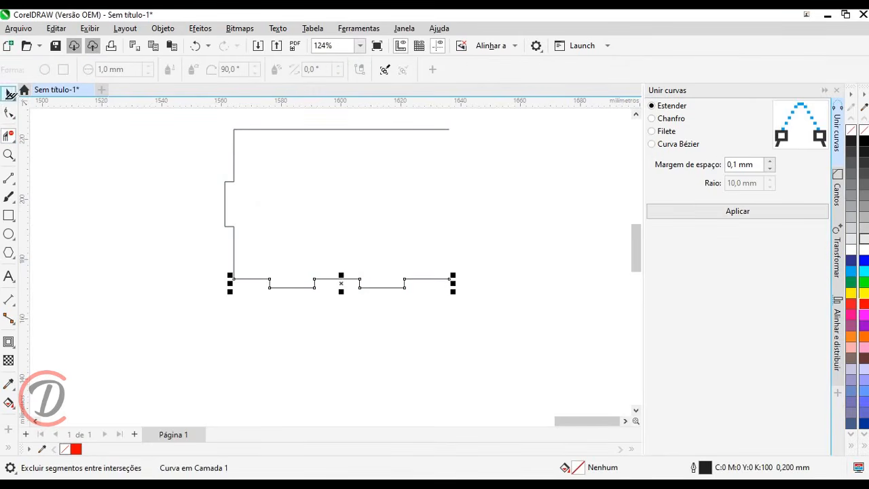
left_click(10, 94)
left_click(211, 146)
Step: Mirror the upper piece's three curves horizontally about their right edge with one copy
left_click_drag(204, 123, 490, 315)
scroll(501, 254, "down", 2)
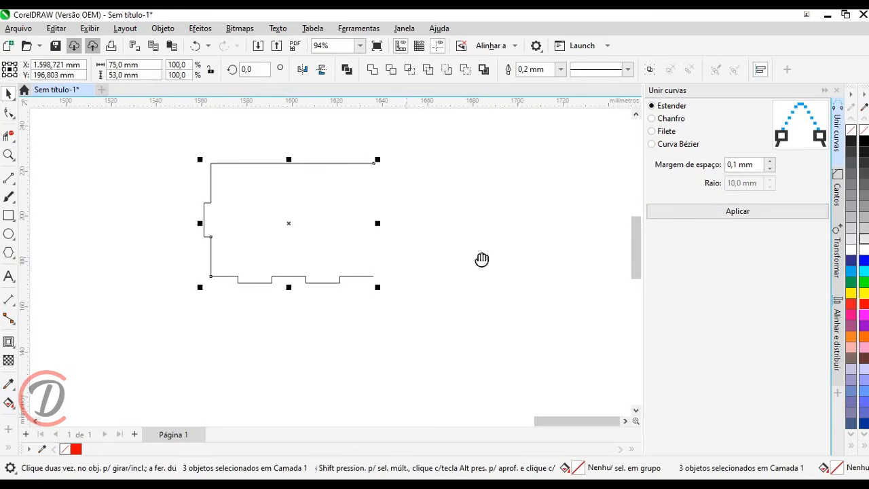
left_click(837, 253)
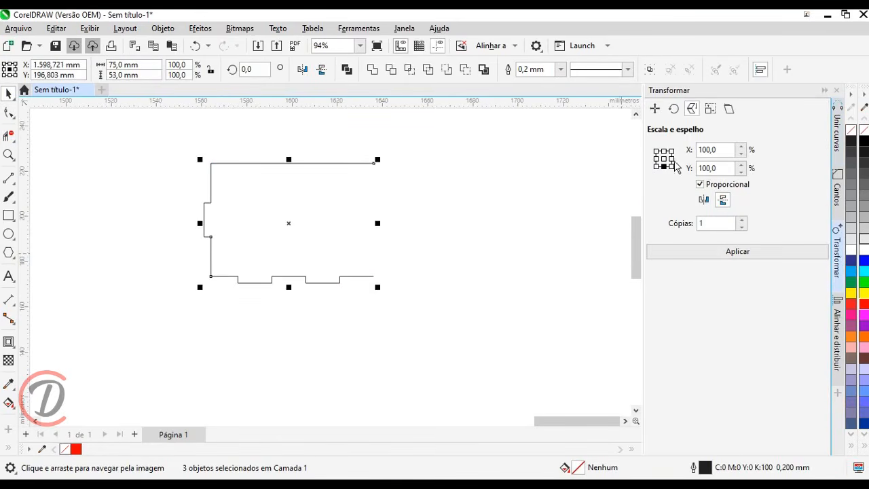
left_click(704, 200)
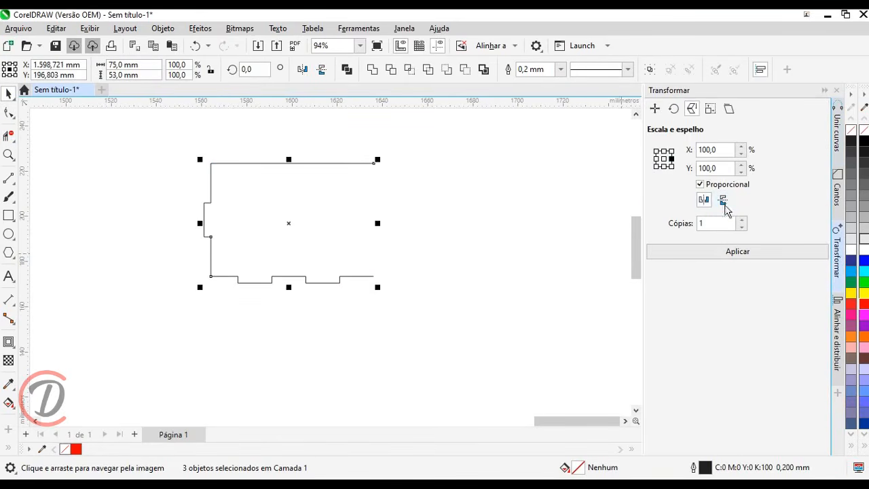
left_click(738, 251)
Step: Join all curves of the mirrored panel using Extend with a 0.1 mm gap margin
left_click(214, 144)
left_click_drag(160, 145, 572, 303)
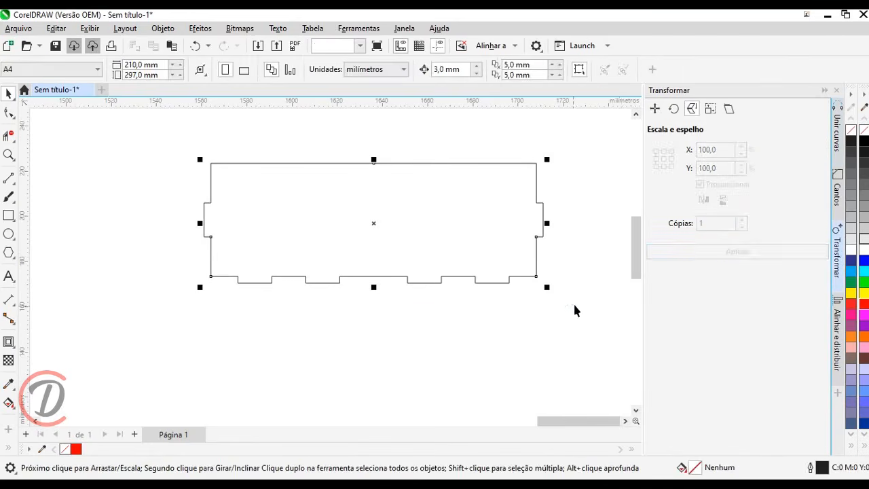
left_click(840, 129)
left_click(738, 206)
left_click(421, 384)
Step: Draw two 3 × 17.5 mm rectangles in the recesses above and below the panel's left tab
scroll(237, 225, "up", 2)
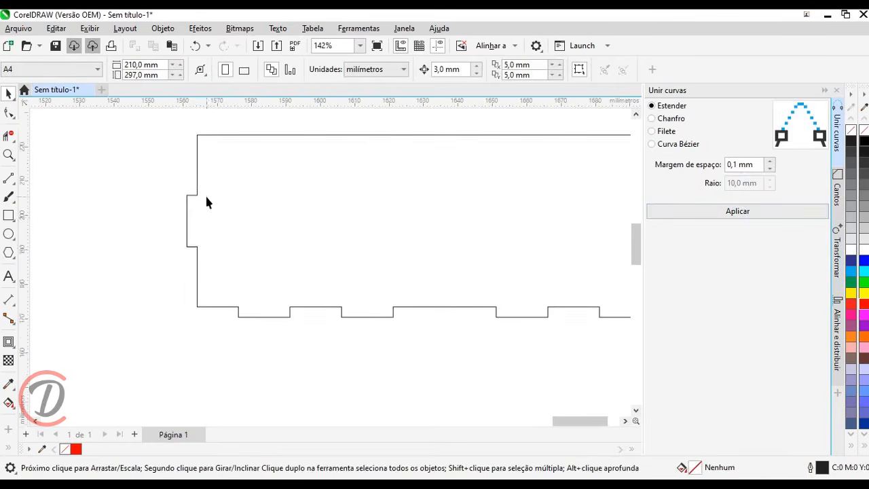
left_click_drag(206, 194, 203, 219)
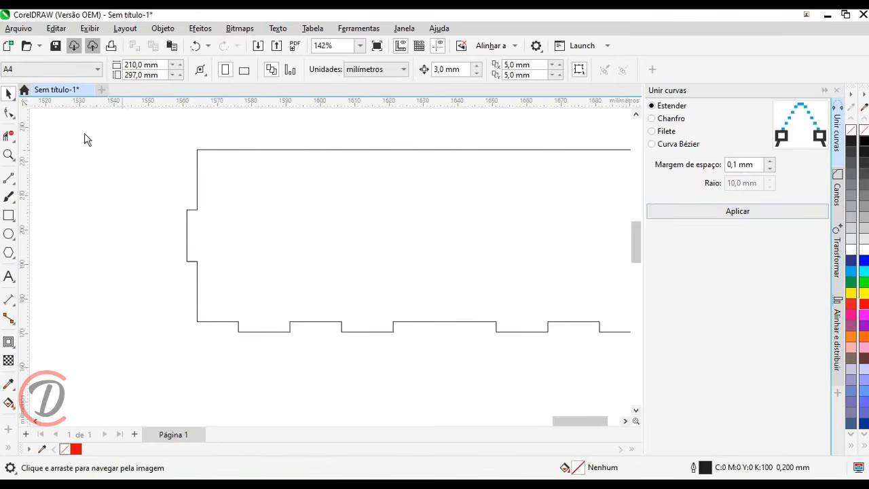
left_click(9, 216)
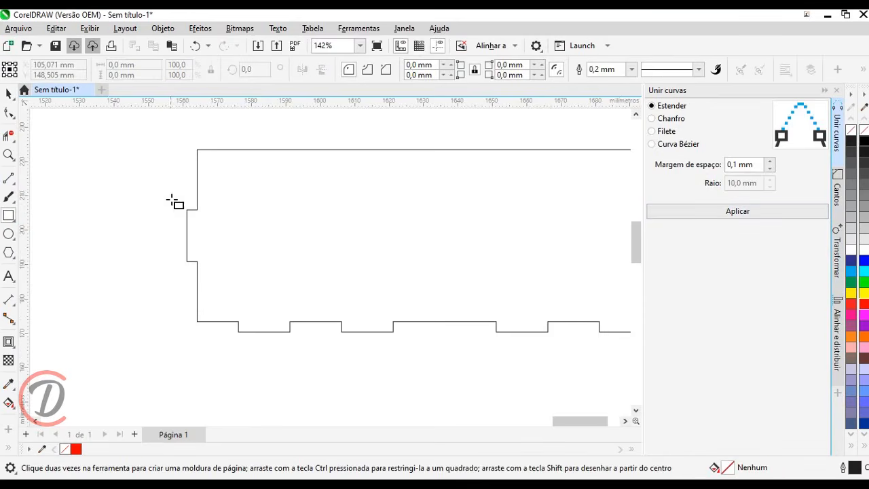
left_click_drag(184, 208, 197, 149)
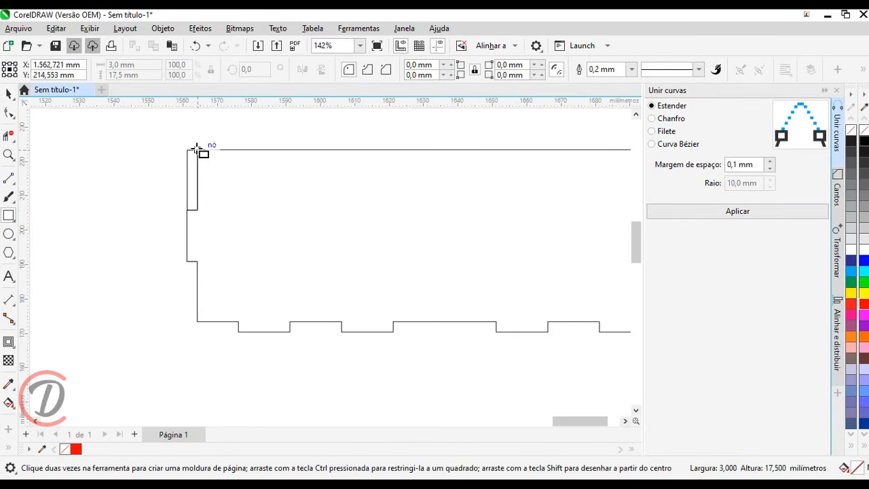
left_click_drag(188, 261, 197, 322)
Step: Select both recess rectangles and place them above the lower side piece
left_click(9, 94)
left_click(155, 178)
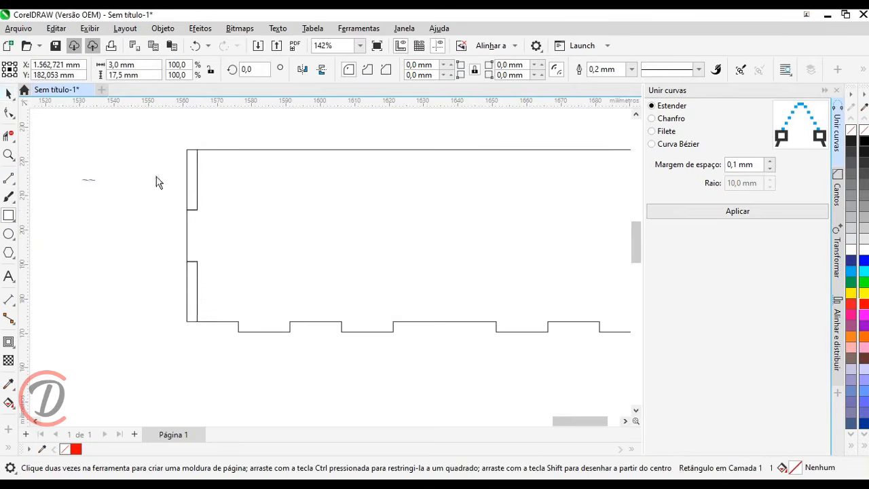
scroll(194, 140, "down", 1)
left_click_drag(243, 271, 244, 297)
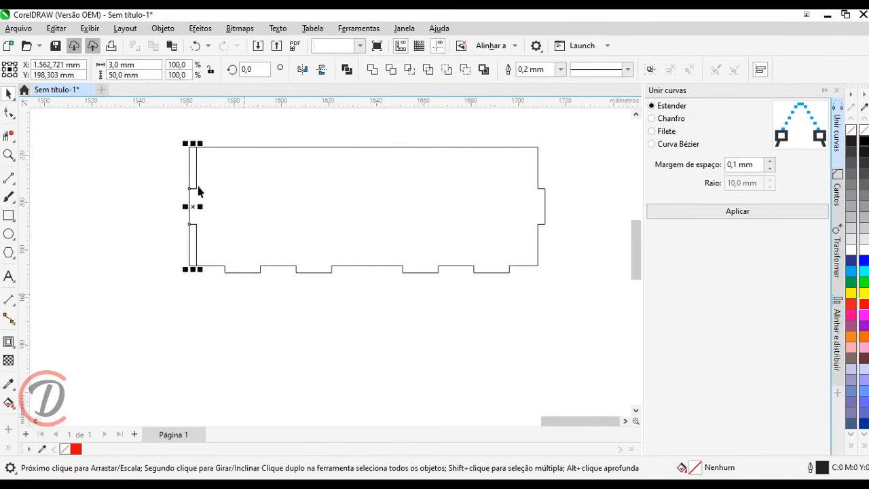
scroll(316, 159, "down", 2)
left_click_drag(268, 163, 283, 232)
scroll(277, 269, "up", 3)
left_click_drag(305, 200, 294, 217)
Step: Rotate the two rectangles 90° and snap them to the top corner of the lower side piece
left_click_drag(257, 70, 230, 69)
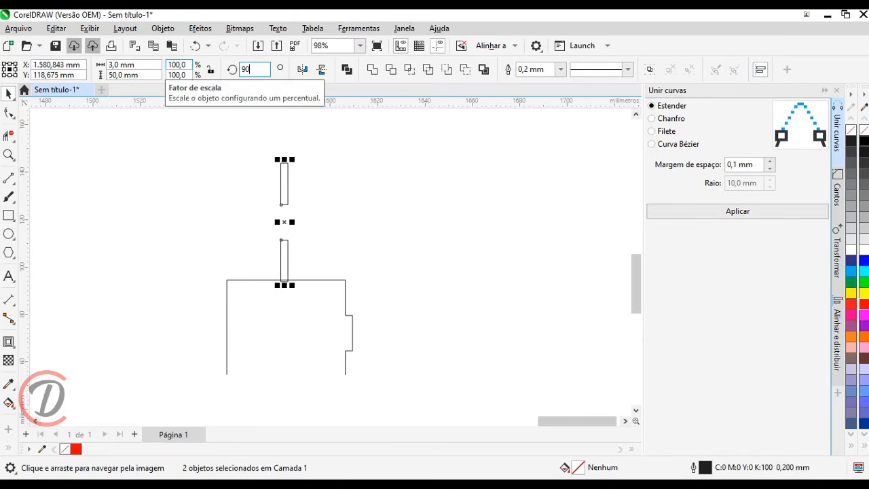
key("Return")
scroll(332, 320, "up", 2)
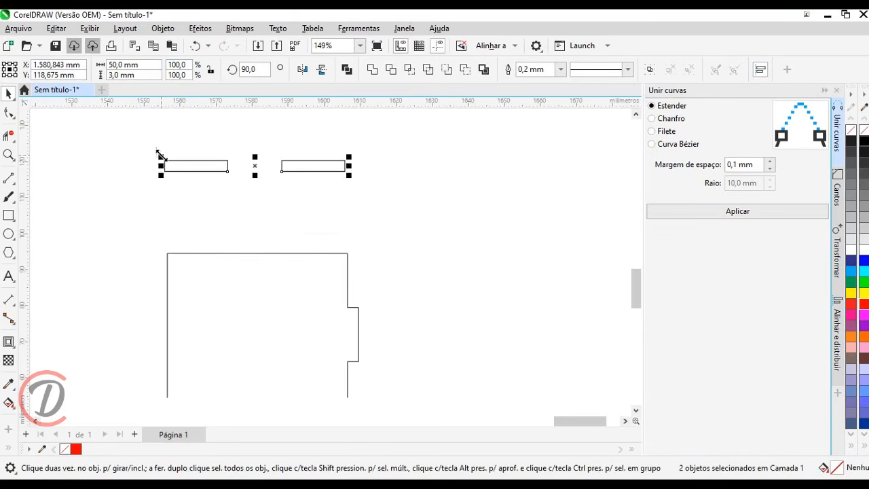
left_click_drag(161, 157, 168, 253)
left_click(434, 265)
Step: Delete the straight top edge line of the lower side piece, keeping the two corner rectangles
scroll(434, 266, "up", 1)
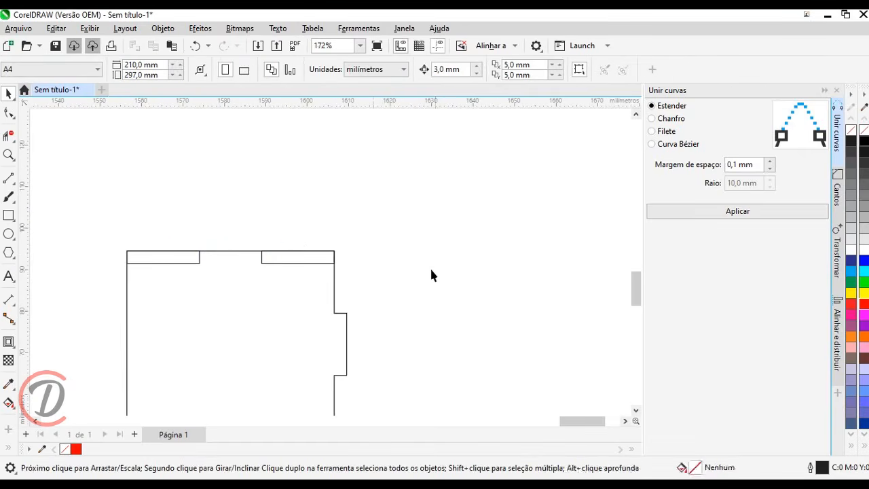
left_click_drag(204, 230, 224, 232)
scroll(234, 282, "down", 1)
scroll(235, 282, "up", 1)
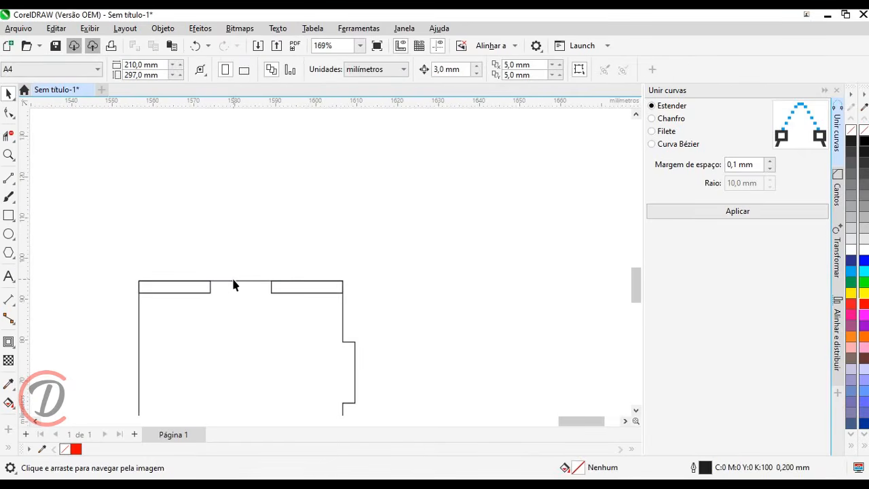
left_click(235, 281)
left_click_drag(235, 284, 258, 259)
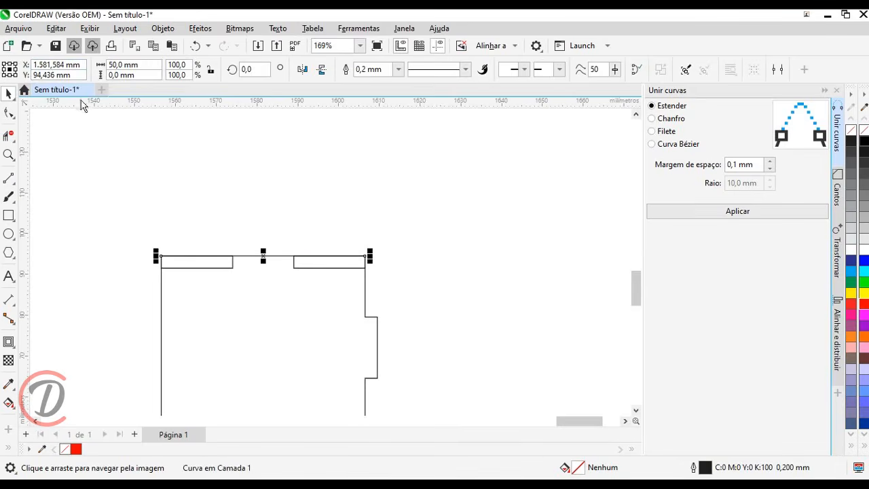
key("Delete")
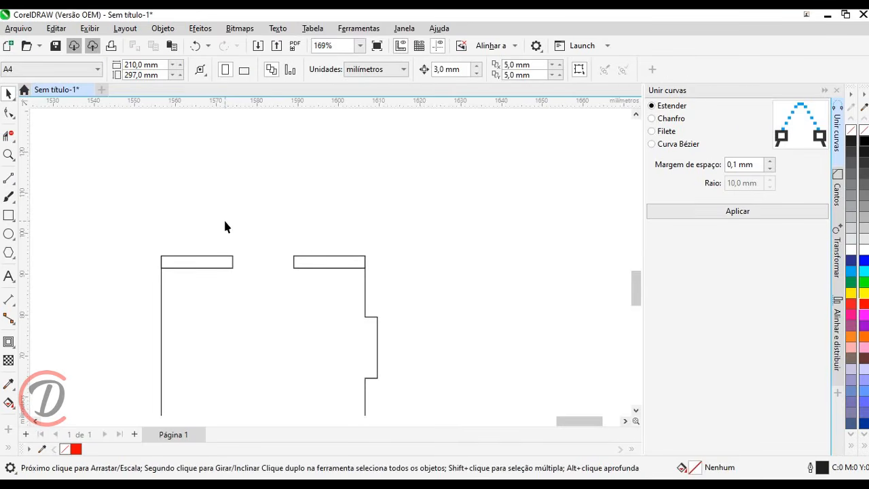
Step: Connect the lower inner corners of the two rectangles with a 15 mm line and delete the rectangles' bottom edges
scroll(231, 256, "up", 2)
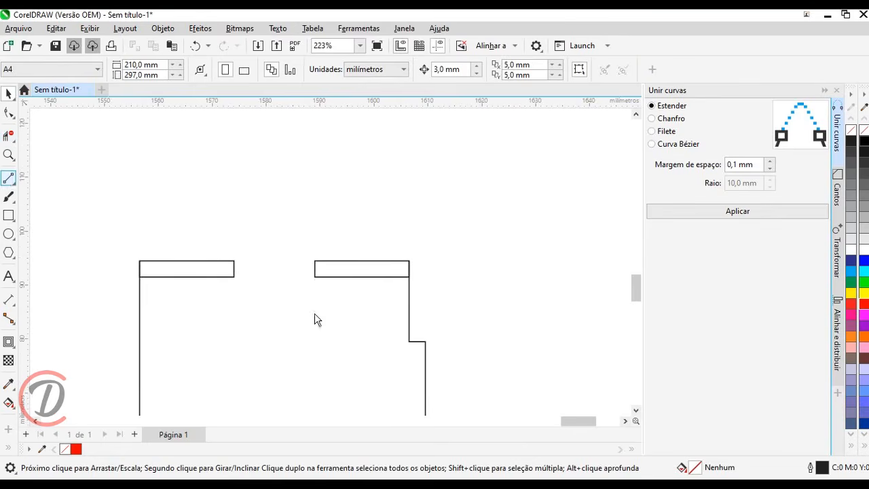
left_click_drag(249, 288, 314, 276)
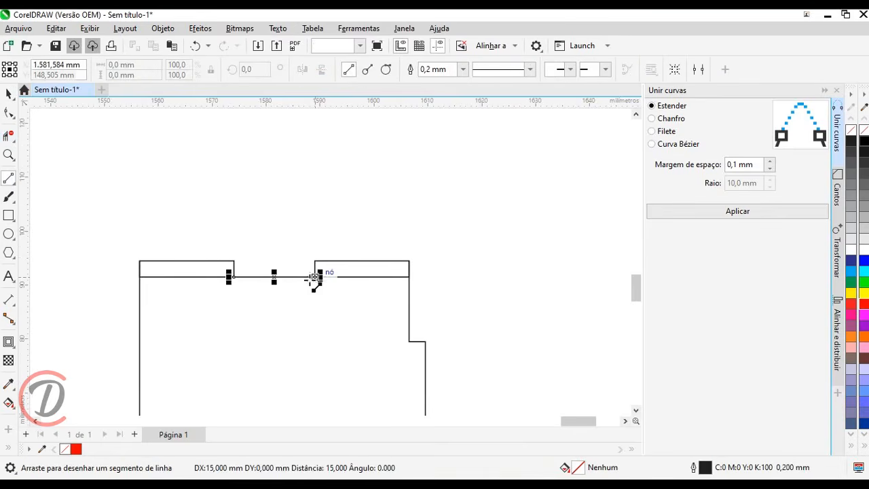
left_click_drag(200, 270, 199, 303)
left_click_drag(387, 267, 383, 303)
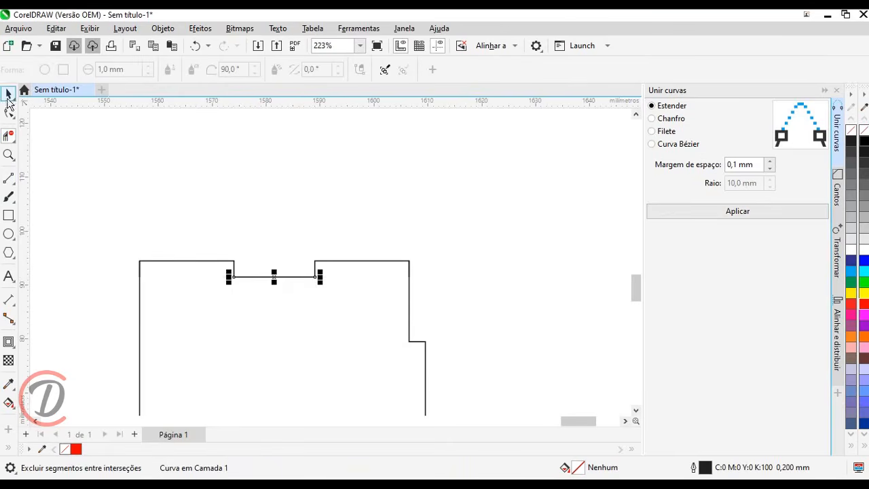
Step: Create a vertically mirrored copy of the notched half panel directly below it to complete the side piece
key("space")
scroll(309, 184, "down", 4)
left_click_drag(230, 186, 417, 342)
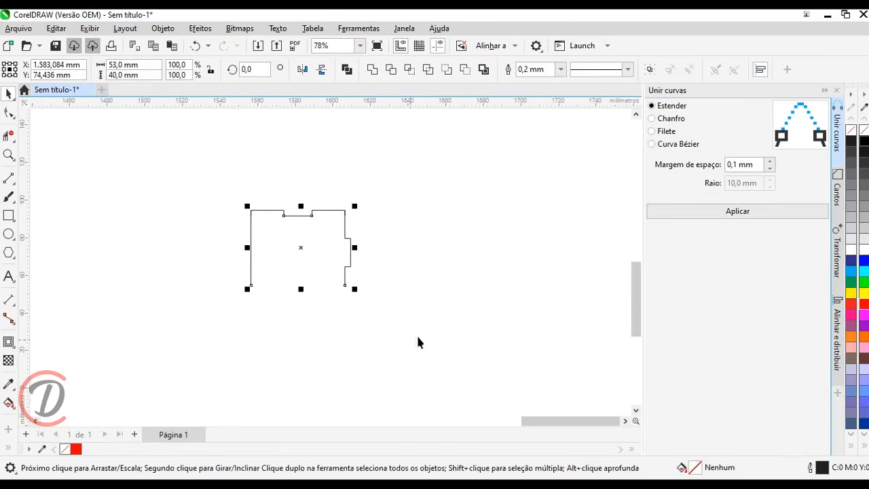
left_click(837, 255)
left_click(722, 200)
left_click(672, 252)
Step: Join all curves of the completed side piece using Extend with a 0.1 mm gap margin
left_click_drag(221, 185, 422, 394)
left_click(839, 129)
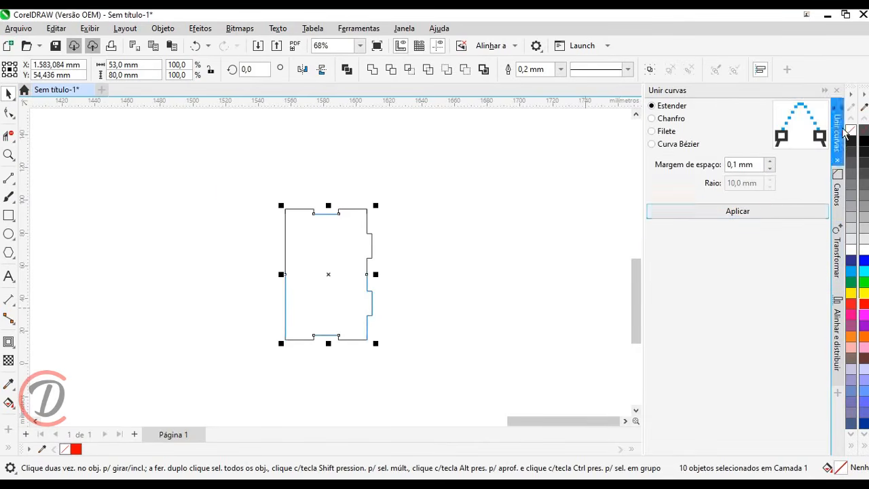
left_click(744, 211)
left_click(458, 244)
scroll(435, 271, "down", 2)
left_click_drag(400, 290, 304, 218)
left_click_drag(342, 292, 341, 290)
key("ctrl+z")
Step: Reselect the whole side piece and apply the curve joining again
scroll(434, 353, "down", 1)
left_click_drag(449, 406, 318, 246)
left_click(718, 215)
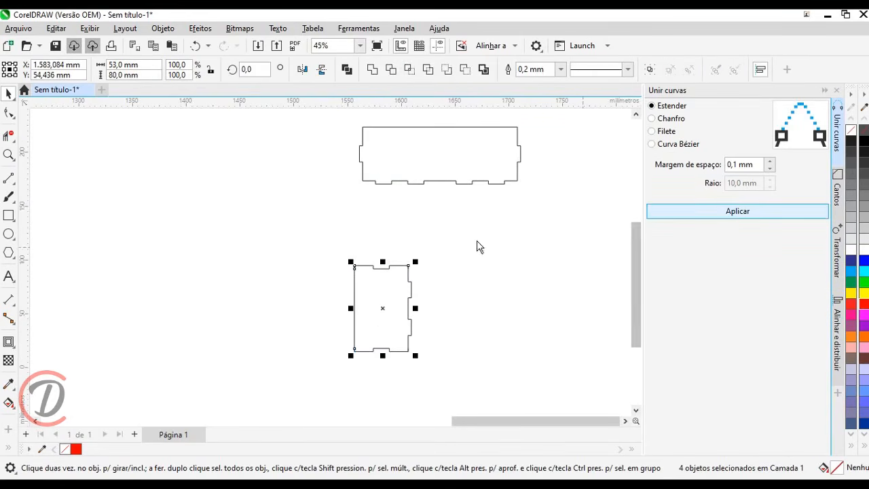
Step: Delete the two overlapping end nodes below the upper corners of the side piece
scroll(355, 268, "up", 4)
left_click_drag(471, 271, 347, 244)
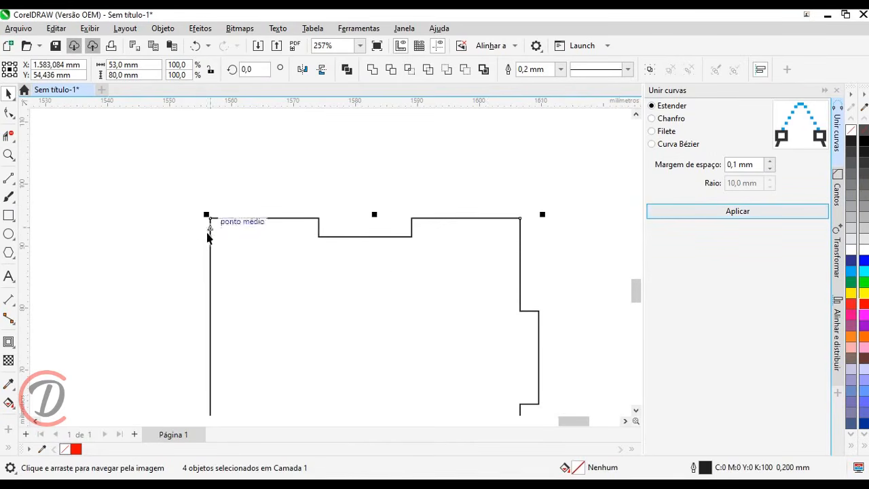
left_click(7, 113)
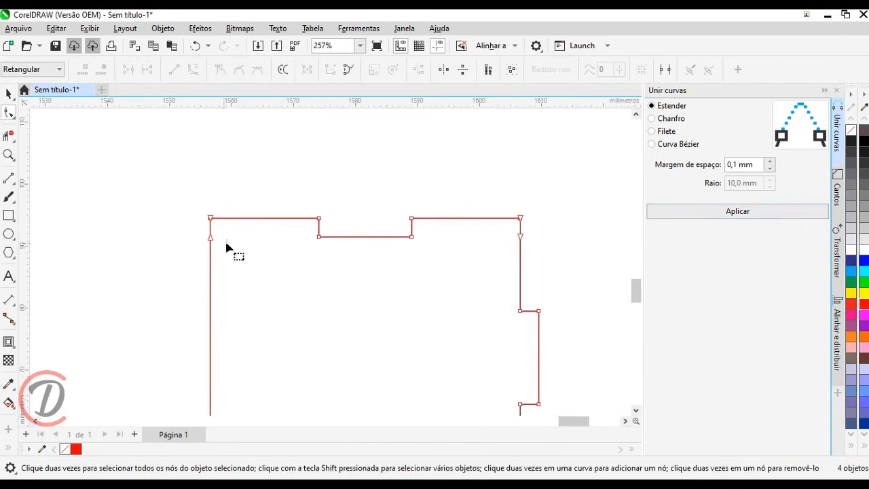
left_click_drag(211, 239, 183, 226)
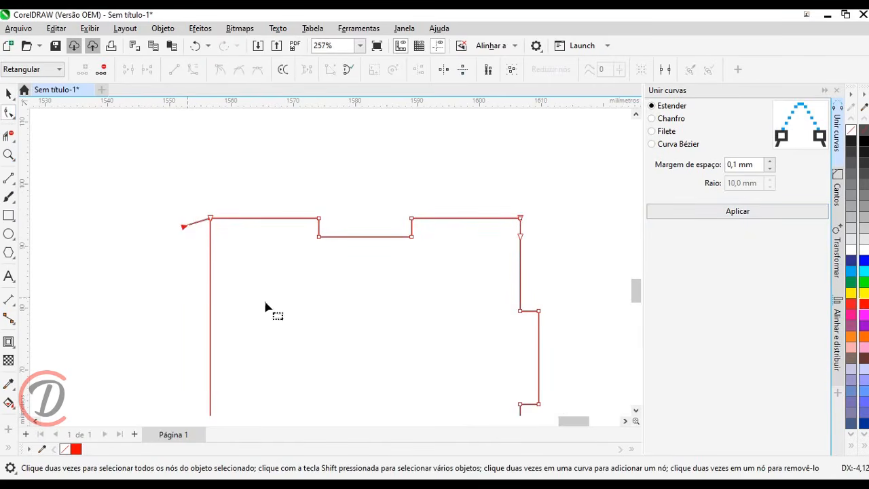
key("Delete")
left_click_drag(520, 237, 553, 232)
key("Delete")
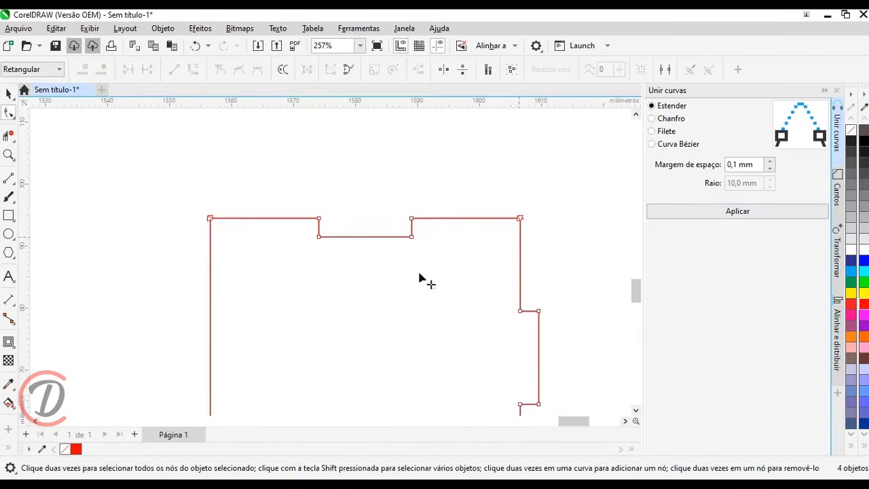
left_click(9, 93)
left_click(148, 163)
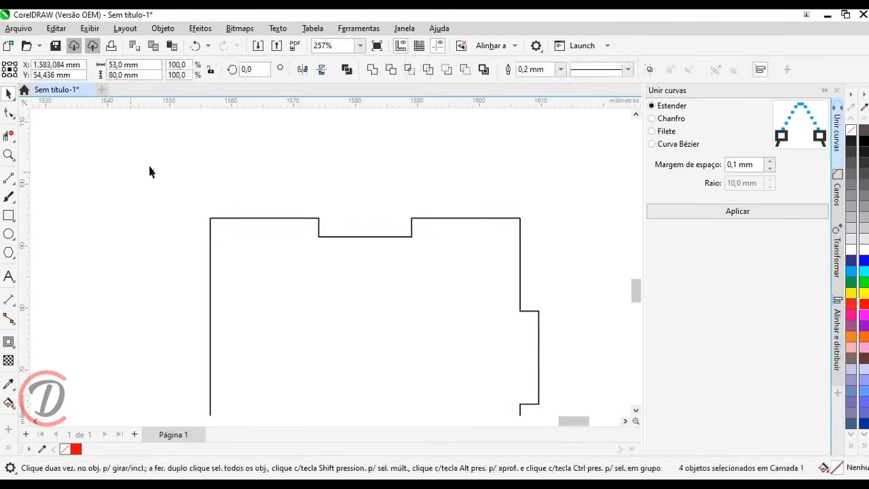
Step: Delete the two overlapping end nodes above the lower corners of the side piece
scroll(241, 147, "down", 1)
scroll(374, 178, "down", 3)
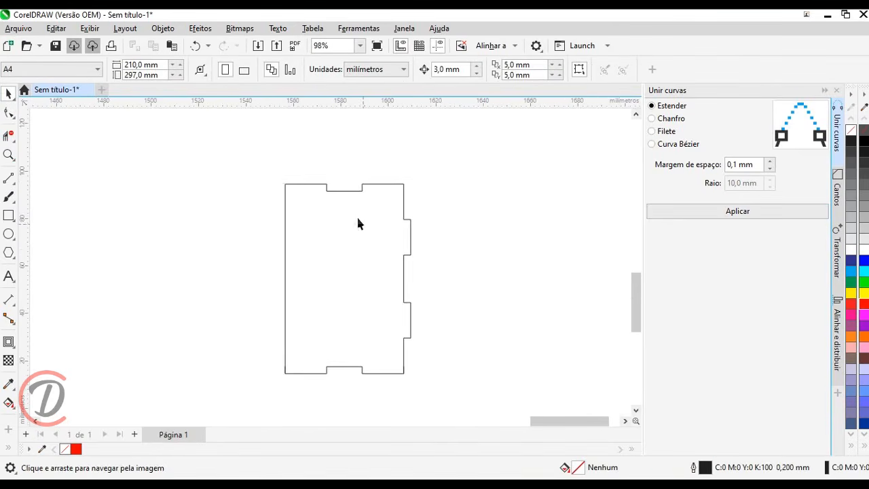
key("F10")
scroll(279, 346, "up", 3)
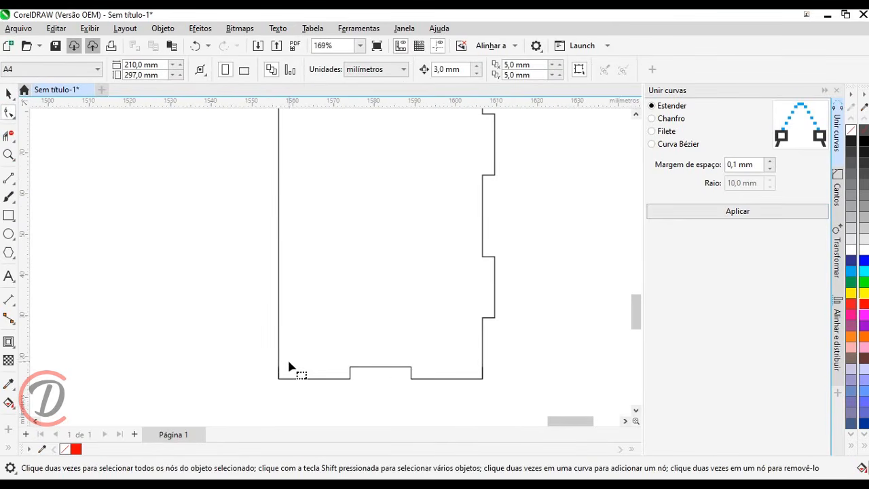
left_click(279, 373)
left_click_drag(302, 358, 265, 325)
key("Delete")
left_click_drag(457, 330, 423, 301)
key("Delete")
left_click(9, 95)
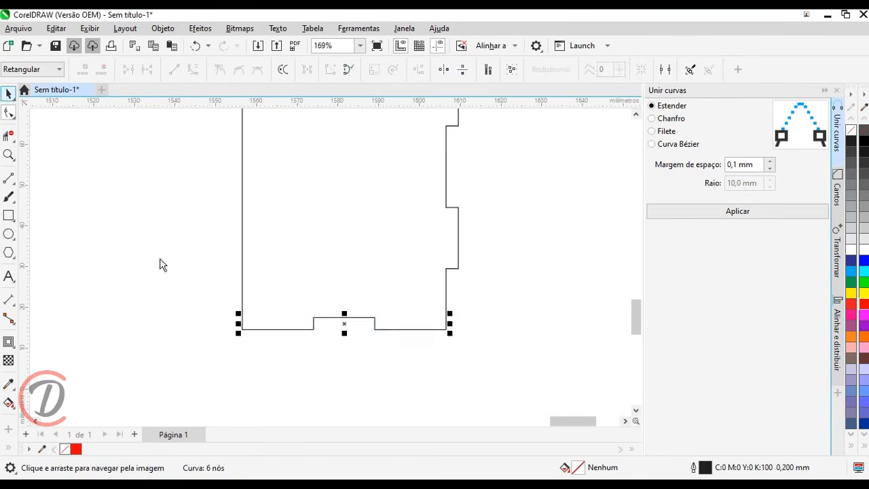
left_click(159, 262)
Step: Select all remaining curves of the cleaned side piece and join them into one outline
scroll(336, 368, "down", 3)
left_click_drag(449, 385, 449, 385)
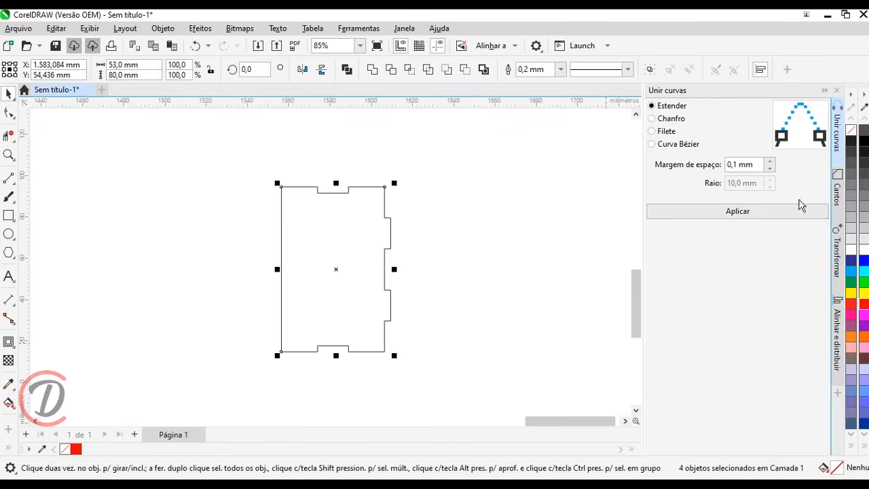
left_click(741, 211)
Step: Move the joined side piece beside the long panel and set its rotation to 270°
scroll(475, 340, "down", 1)
left_click_drag(426, 327, 322, 166)
left_click_drag(345, 261, 327, 378)
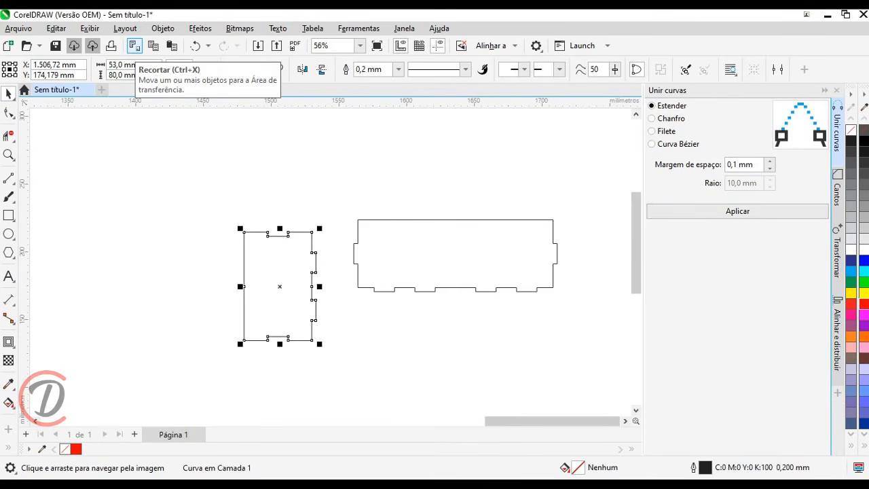
key("Return")
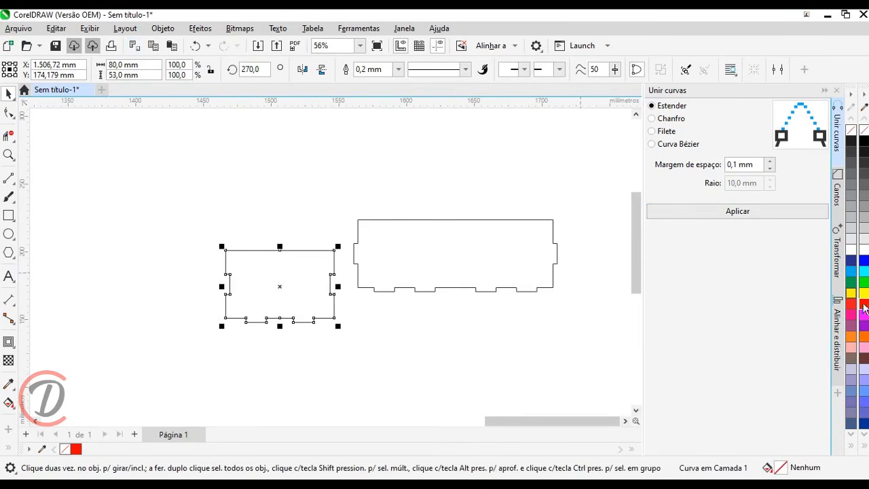
Step: Give the short side piece a red outline and snap it against the left end of the long panel
scroll(417, 251, "up", 2)
left_click_drag(273, 256, 315, 202)
left_click(308, 285)
scroll(308, 286, "up", 1)
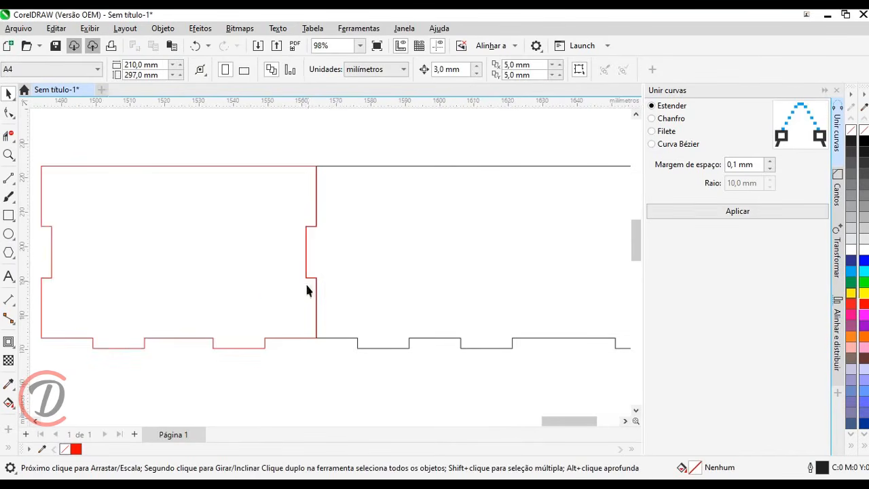
Step: Delete the horizontal and vertical red centre lines crossing the base panel
scroll(483, 264, "down", 7)
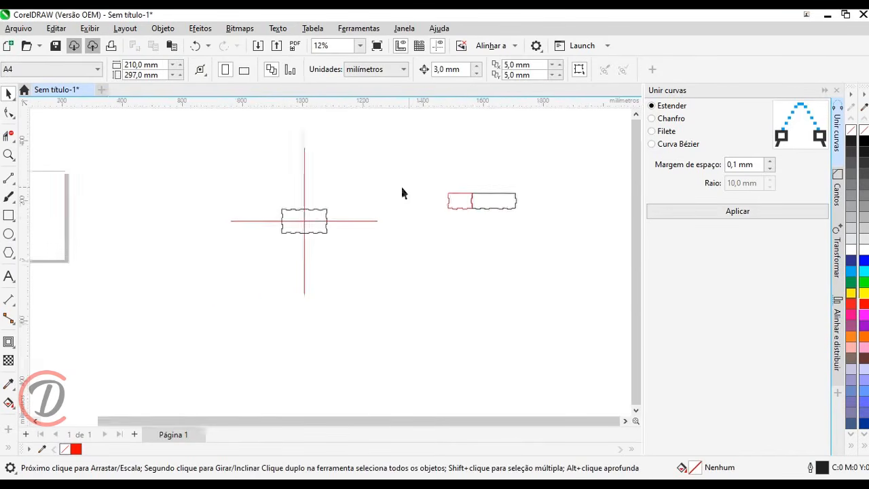
left_click(346, 229)
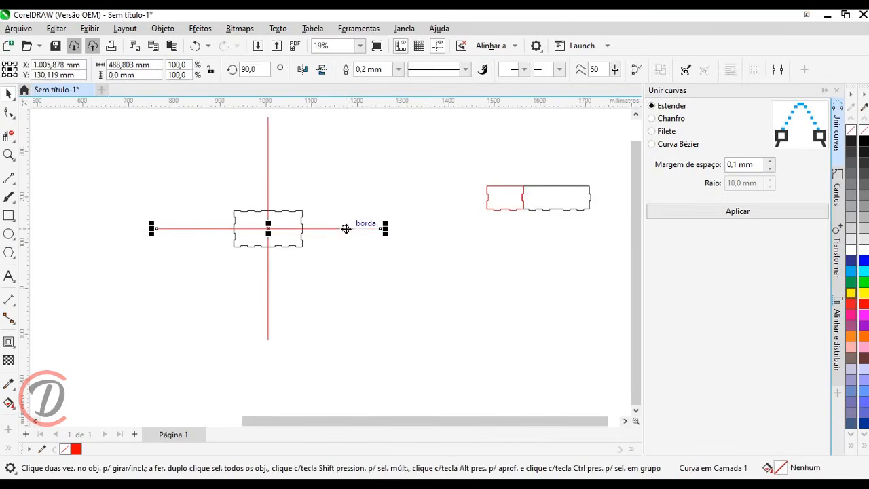
key("Delete")
left_click(267, 180)
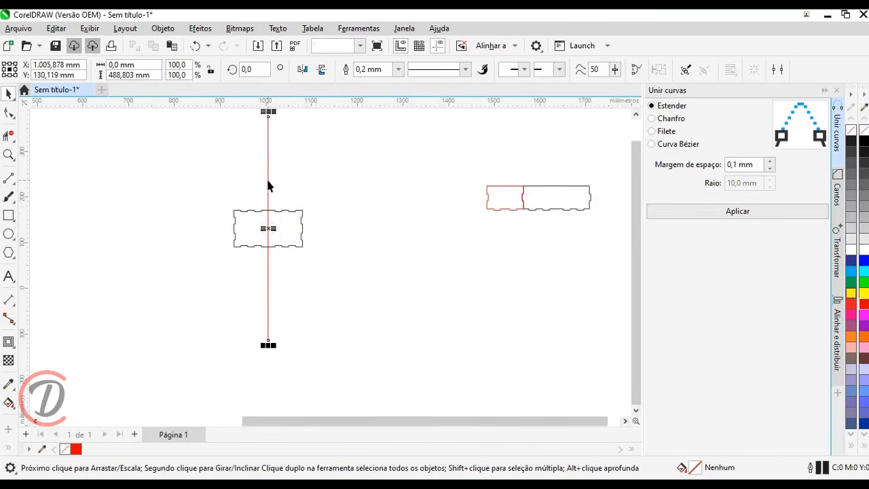
key("Delete")
Step: Move the red side piece to the left of the base panel and set its rotation to 0°
left_click_drag(487, 199, 179, 221)
left_click(254, 68)
type("0")
key("Return")
Step: Place the long panel above the base panel and fit the red piece's tabs into the base's left notches
left_click_drag(585, 193, 248, 216)
scroll(239, 209, "up", 2)
left_click_drag(159, 243, 224, 234)
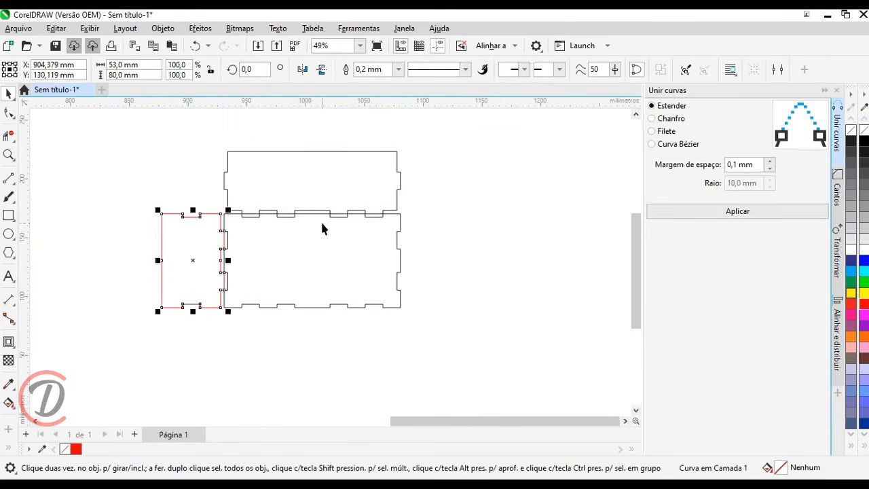
Step: Create a vertically mirrored copy of the long panel and fit it along the base panel's lower edge
left_click(838, 251)
left_click(259, 175)
left_click(737, 251)
left_click_drag(290, 248, 291, 364)
scroll(238, 326, "up", 2)
left_click_drag(275, 331, 275, 293)
Step: Create a horizontally mirrored copy of the red side piece and fit it against the base panel's right edge
left_click(207, 218)
left_click(724, 200)
left_click(704, 200)
left_click(714, 260)
left_click_drag(105, 160, 525, 164)
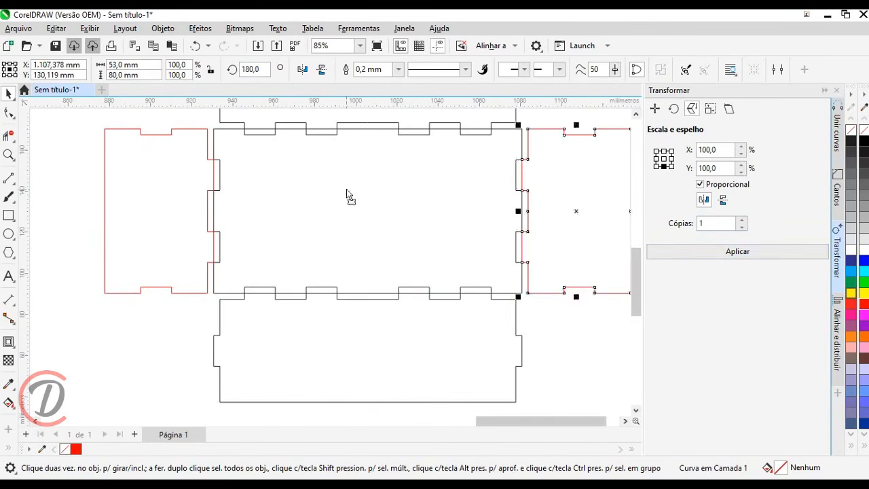
scroll(346, 197, "down", 4)
left_click(392, 366)
left_click_drag(393, 366, 360, 373)
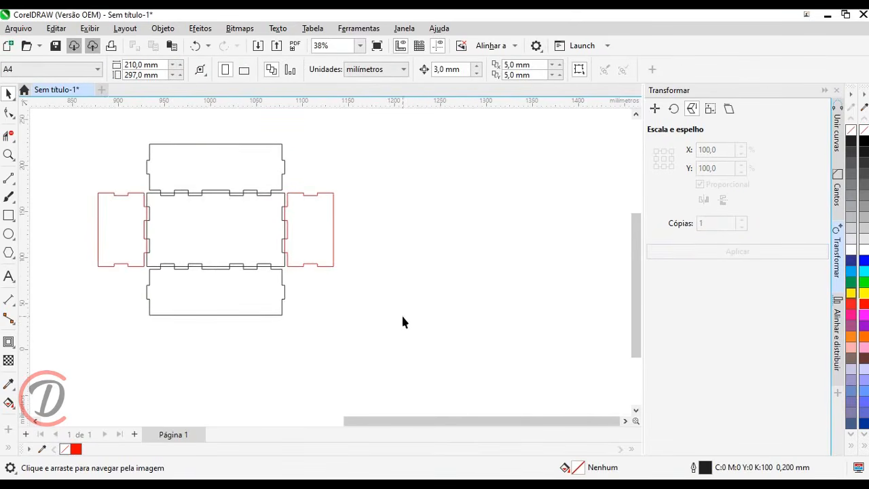
scroll(317, 261, "down", 2)
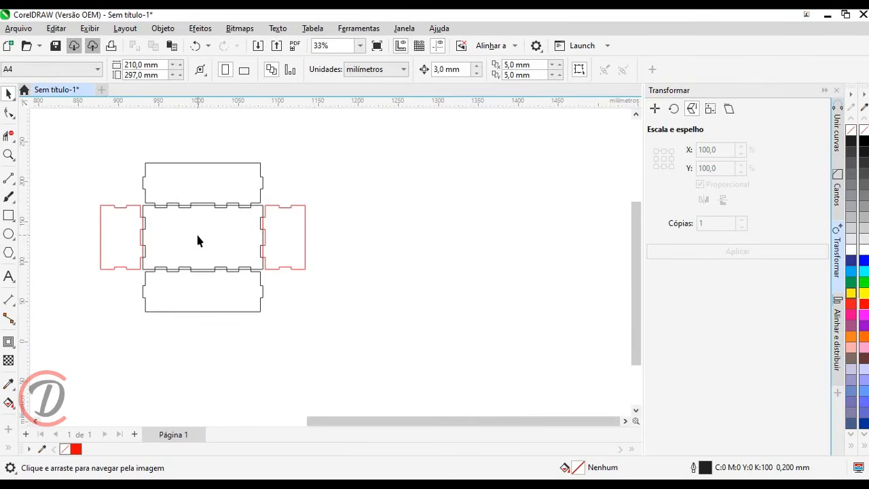
left_click_drag(198, 242, 254, 277)
left_click_drag(216, 249, 226, 234)
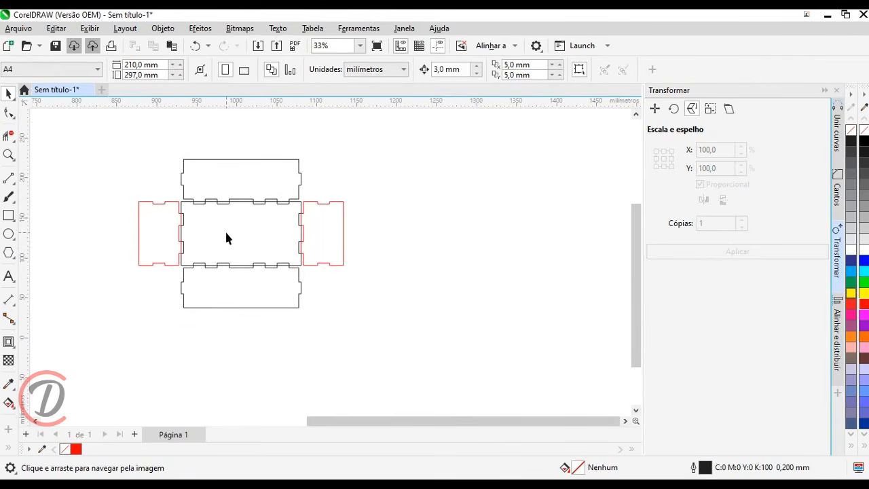
Step: Place a duplicate of the notched base panel in the empty area to the right of the box layout
left_click(226, 237)
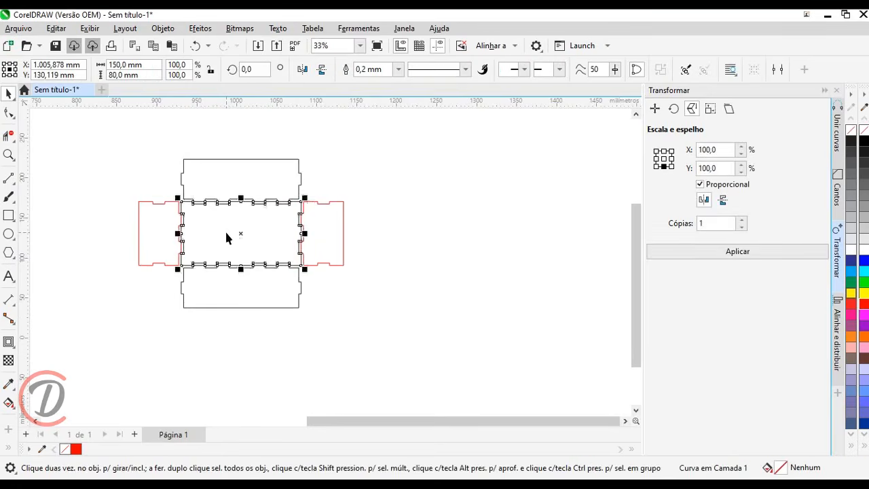
scroll(226, 235, "down", 1)
left_click_drag(230, 231, 392, 264)
left_click(496, 274)
scroll(392, 264, "up", 1)
left_click_drag(269, 289, 345, 269)
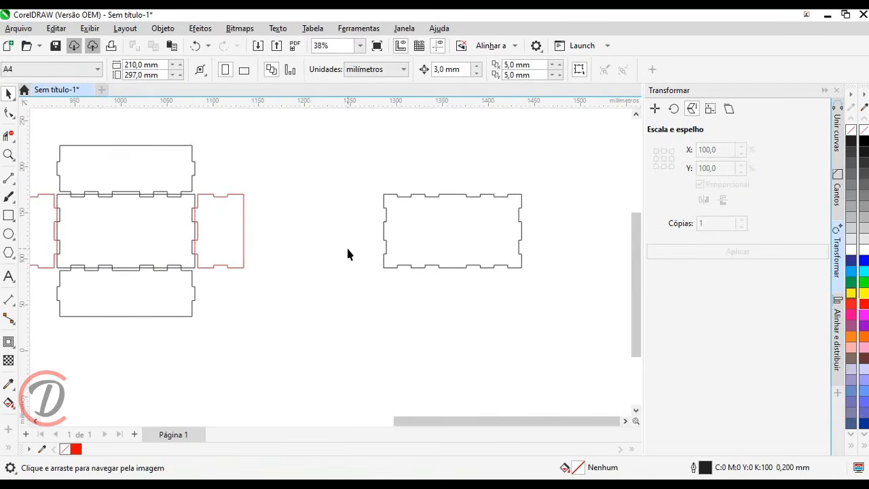
left_click_drag(436, 257, 459, 251)
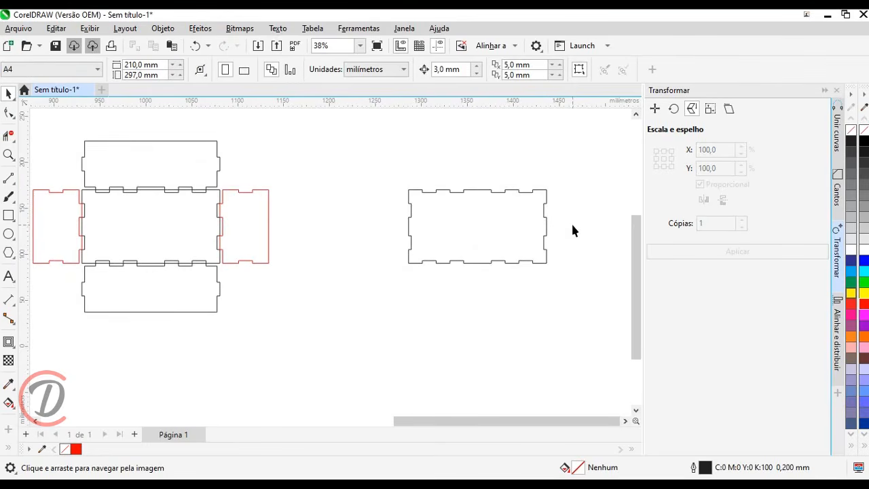
scroll(579, 229, "up", 3)
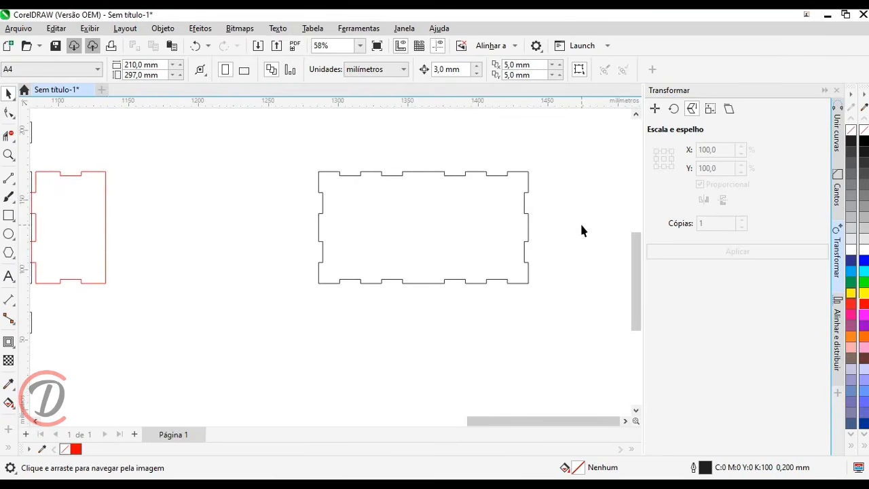
left_click_drag(554, 231, 522, 237)
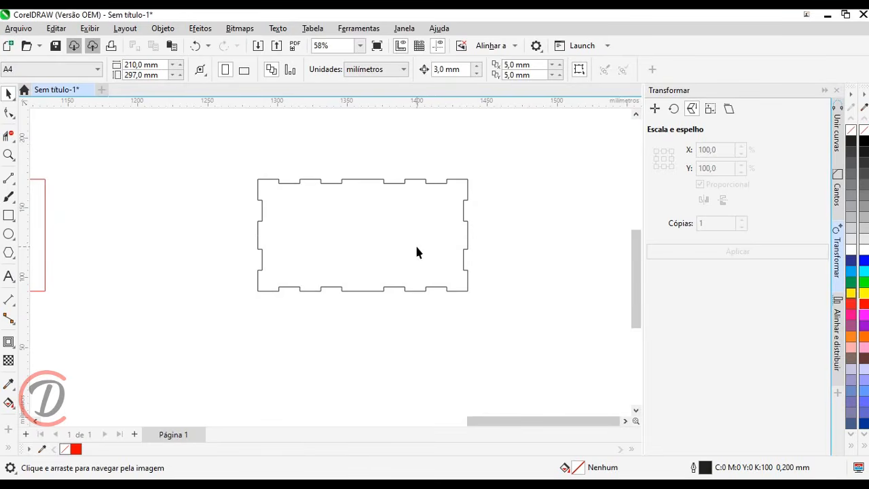
Step: Set the document's nudge distance to 3,5 mm
left_click_drag(373, 244, 342, 271)
scroll(342, 270, "up", 1)
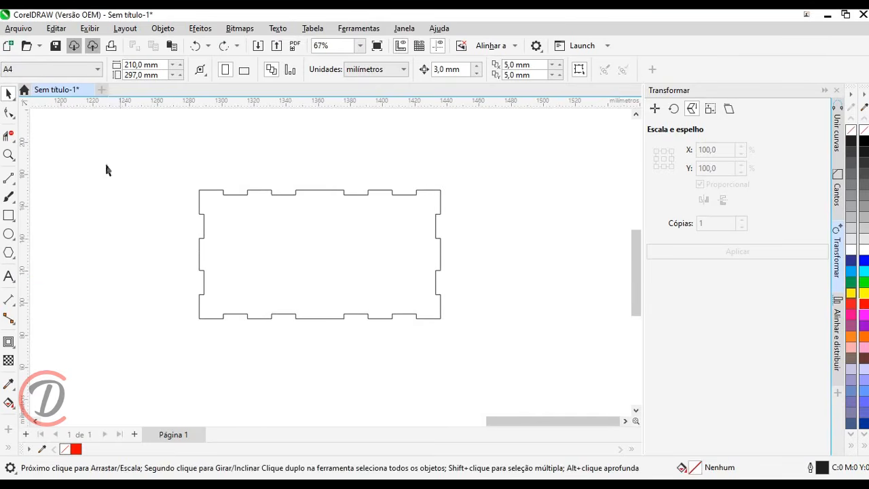
left_click(9, 114)
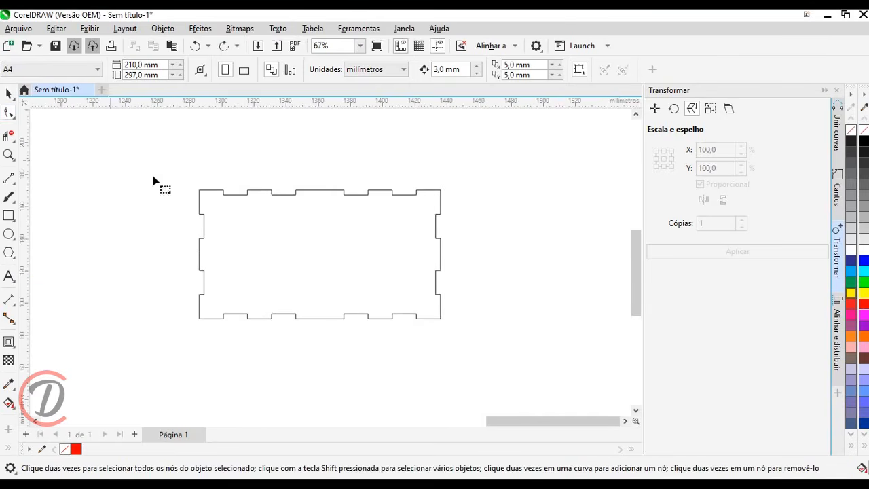
left_click(276, 204)
scroll(391, 227, "up", 2)
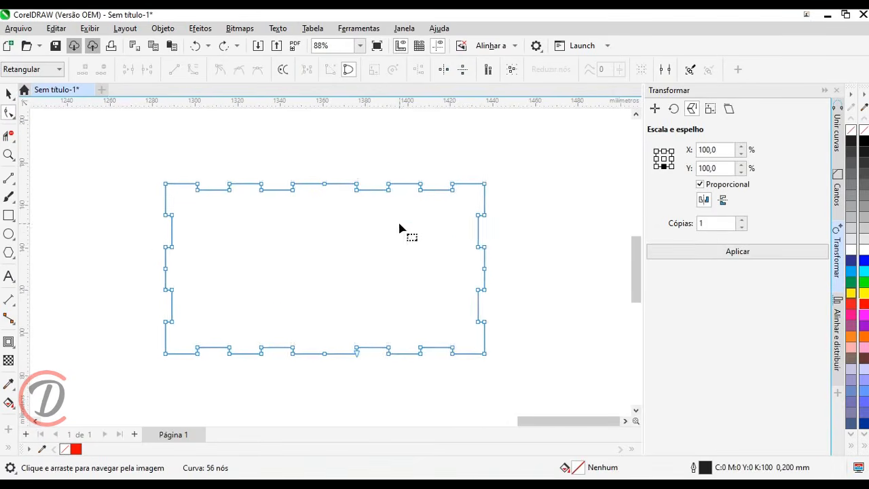
left_click(9, 93)
left_click(119, 178)
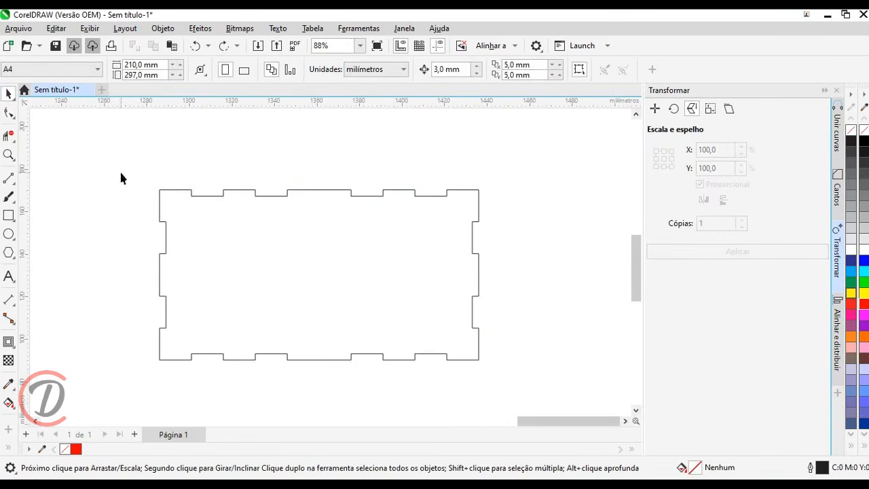
left_click(465, 71)
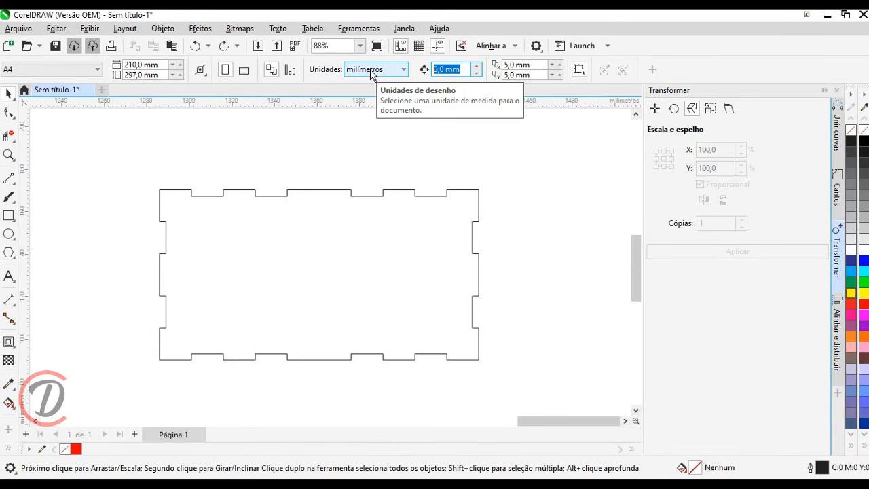
type("3,5")
key("Tab")
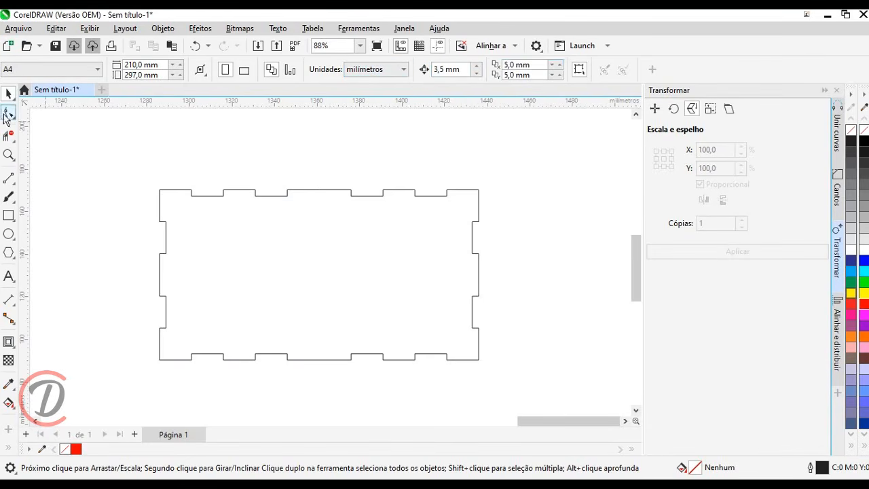
Step: Shift the upper-edge nodes of the duplicated base panel up 3,5 mm and its lower-edge nodes down 3,5 mm
left_click(9, 113)
left_click(161, 193)
left_click_drag(141, 169, 505, 208)
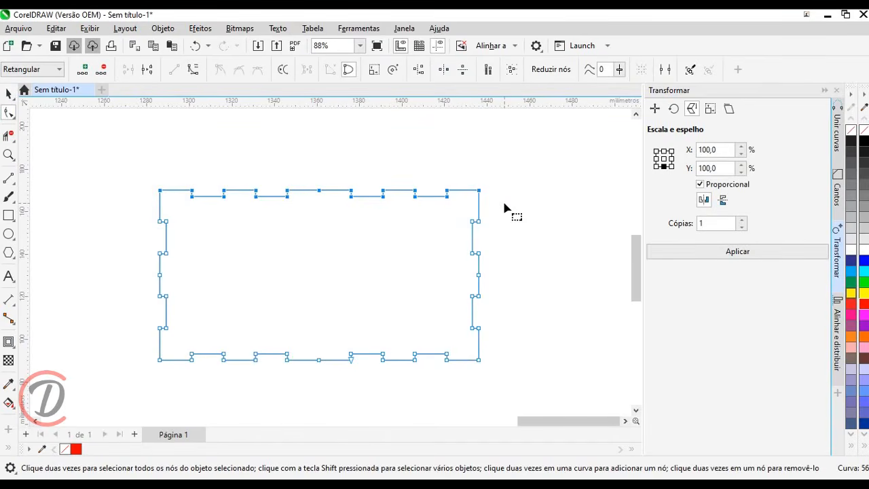
key("Up")
left_click_drag(506, 388, 112, 349)
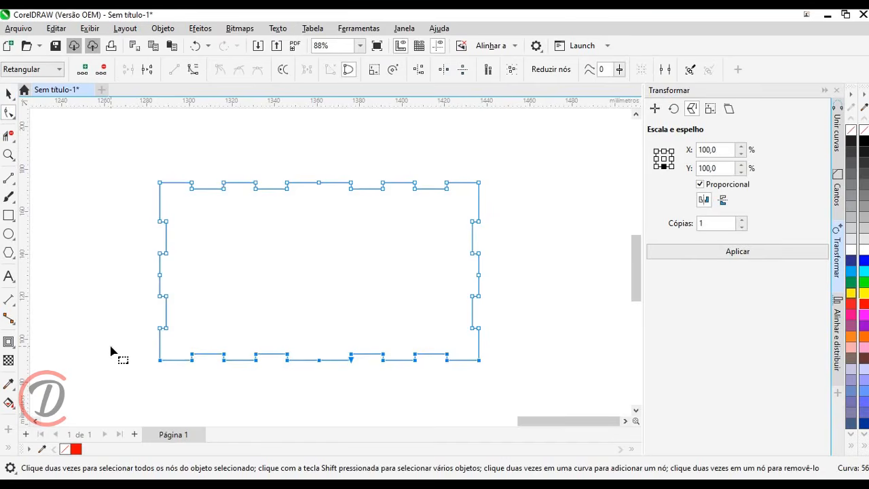
key("Down")
Step: Shift the panel's right-edge nodes 3,5 mm to the right and its left-edge nodes 3,5 mm to the left
left_click(464, 189)
left_click_drag(455, 167, 533, 392)
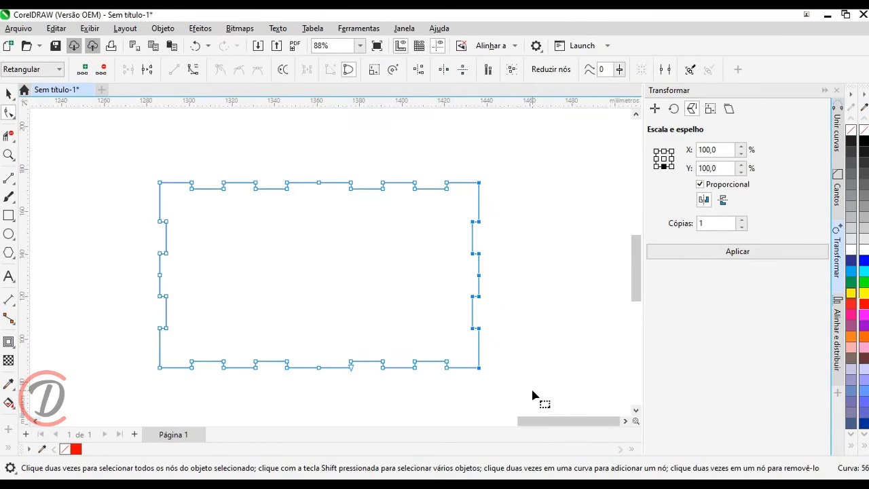
key("Right")
left_click_drag(99, 153, 184, 377)
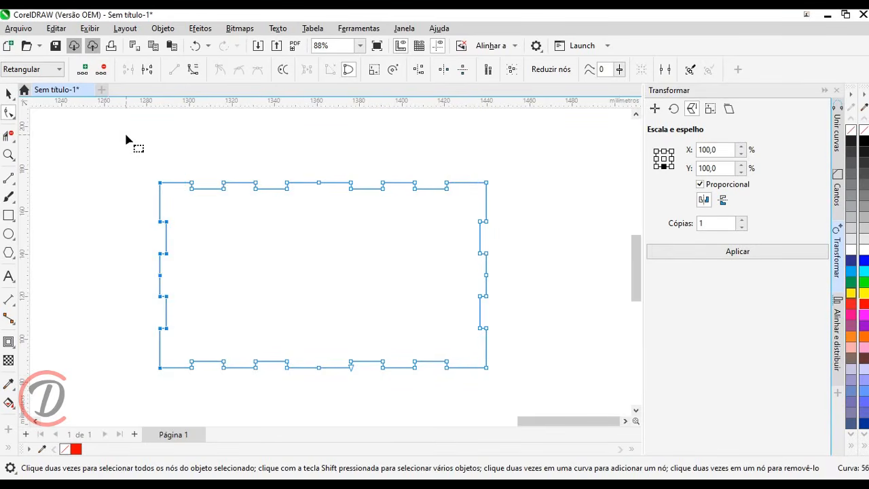
key("Left")
Step: Place a duplicate of the enlarged lid panel in the empty area to its right
left_click(9, 93)
left_click(374, 256)
scroll(439, 242, "down", 2)
left_click_drag(365, 248, 394, 251)
scroll(394, 251, "down", 2)
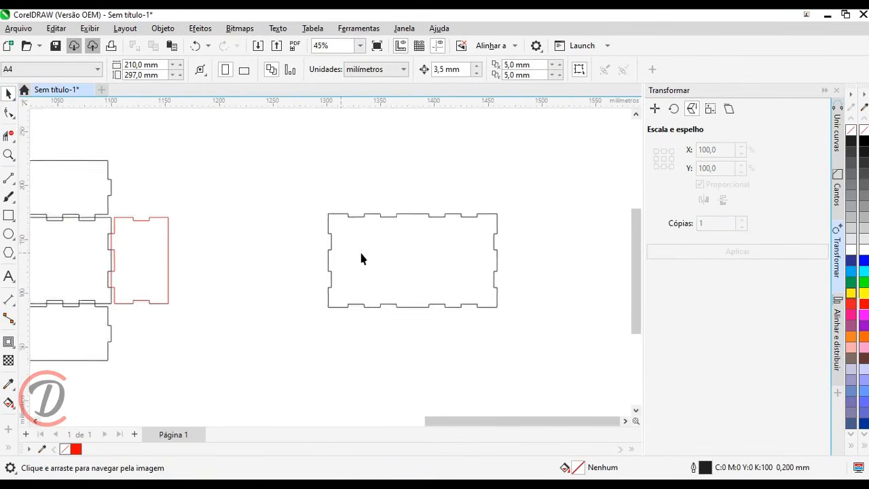
scroll(366, 252, "down", 1)
left_click_drag(163, 251, 214, 240)
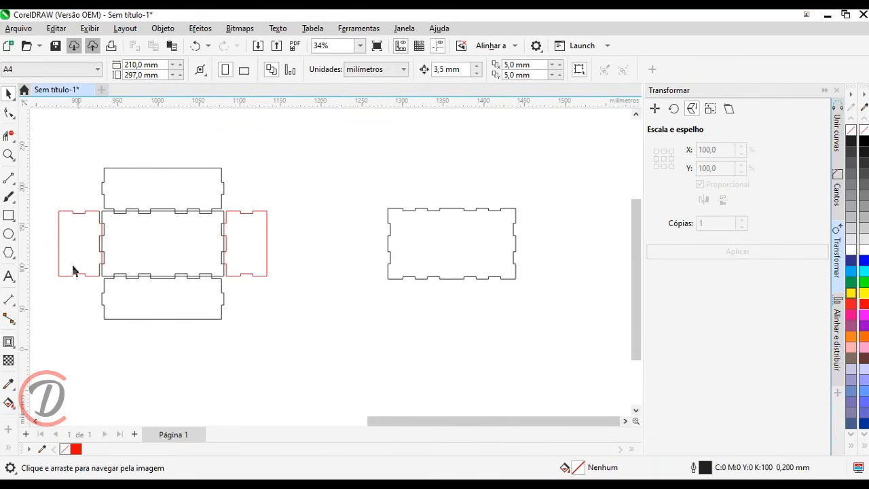
left_click_drag(479, 297, 279, 307)
left_click(216, 260)
left_click_drag(216, 260, 428, 267)
scroll(500, 216, "up", 5)
left_click_drag(555, 244, 563, 206)
left_click(570, 224)
scroll(570, 224, "up", 1)
left_click_drag(519, 256, 543, 227)
Step: Draw a vertical line down from the duplicate's upper-edge midpoint and a horizontal line across from its left-edge midpoint
left_click(9, 178)
left_click_drag(354, 178, 356, 293)
left_click_drag(208, 260, 389, 260)
Step: Trim the duplicate panel to its upper-left quarter outline with Virtual Segment Delete and delete the leftover dividing lines
left_click(9, 135)
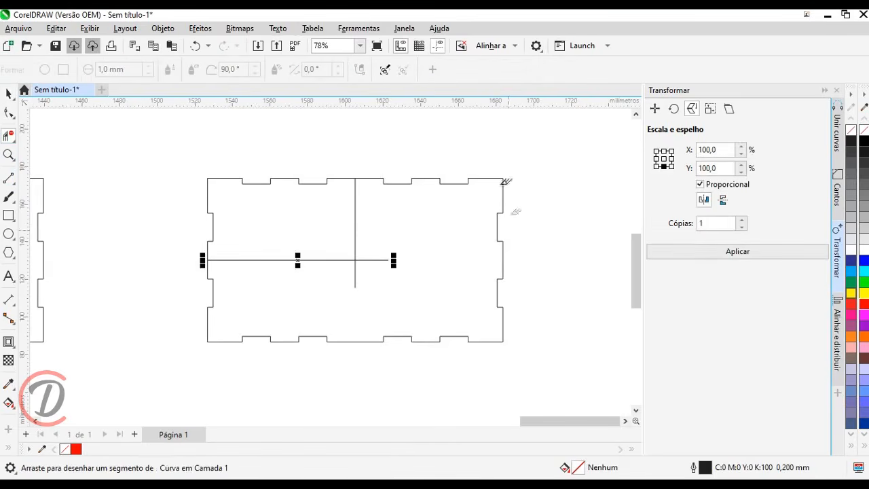
left_click(502, 184)
left_click(356, 281)
left_click(385, 260)
left_click(292, 261)
left_click(12, 96)
left_click(42, 97)
left_click(356, 233)
key("Delete")
Step: Move the remaining quarter outline down and to the right into empty space
left_click_drag(246, 184, 370, 208)
left_click_drag(216, 179, 379, 221)
scroll(589, 271, "up", 1)
mouse_move(589, 271)
left_mouse_down()
mouse_move(505, 265)
mouse_move(513, 272)
left_mouse_up()
Step: Draw a vertical line along the quarter outline's left edge and shift it 20 mm to the left
left_click(9, 178)
left_click_drag(222, 204, 222, 313)
left_click_drag(57, 75, 102, 65)
type("-20")
key("Return")
key("ctrl+z")
type("-20")
key("Return")
Step: Draw a horizontal line along the quarter outline's upper edge and shift it 20 mm up
left_click_drag(222, 205, 417, 204)
left_click_drag(56, 75, 138, 80)
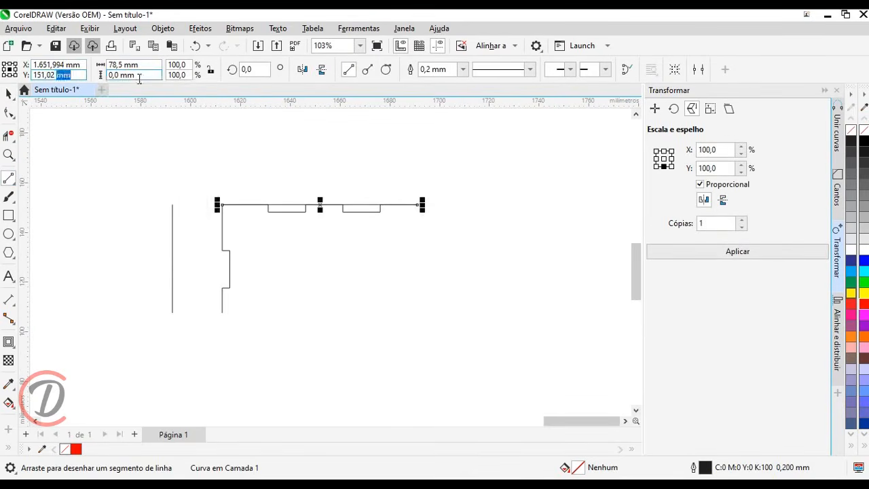
type("+20")
key("Return")
Step: Connect each offset line to the outline's upper-left corner with a short perpendicular line
left_click_drag(173, 205, 222, 204)
left_click_drag(222, 155, 222, 205)
key("space")
Step: Copy the outline below and trim the two versions into a horizontal long half-strip above and a vertical short half-strip below
scroll(118, 163, "down", 1)
left_click_drag(112, 139, 383, 293)
left_click_drag(265, 209, 356, 304)
right_click(356, 304)
left_click(8, 135)
left_click_drag(141, 248, 246, 206)
left_click_drag(277, 241, 322, 311)
left_click(10, 92)
scroll(197, 173, "up", 1)
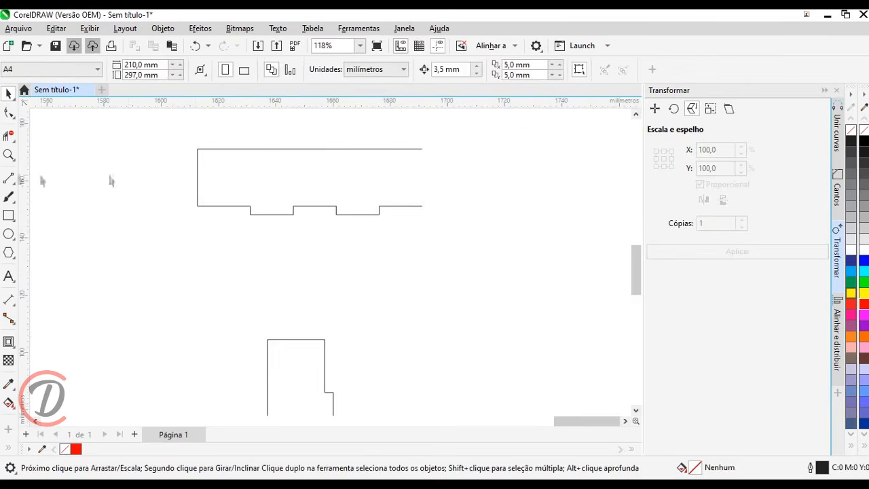
Step: Draw a 3 × 10 mm rectangle and place it inside the middle of the long half-strip's left end
left_click(9, 214)
left_click_drag(145, 187, 158, 217)
left_click_drag(155, 64, 46, 49)
type("3")
key("Tab")
type("10")
key("Return")
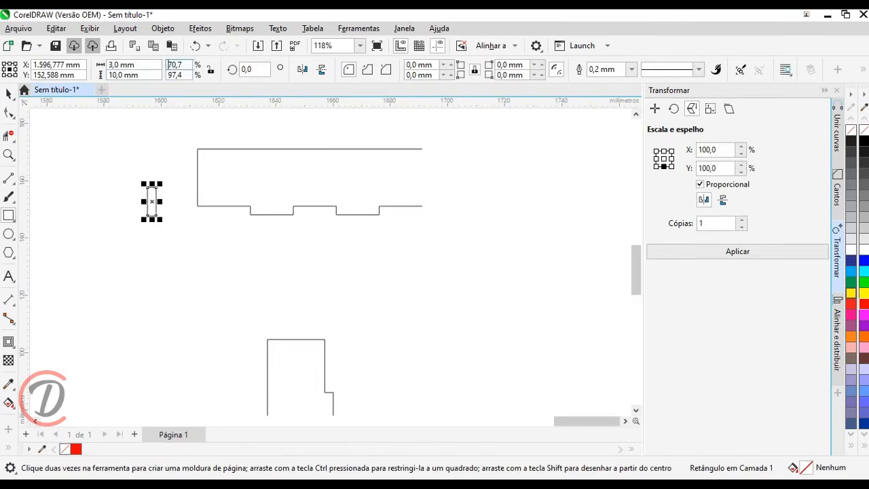
left_click(10, 92)
left_click_drag(148, 202, 198, 178)
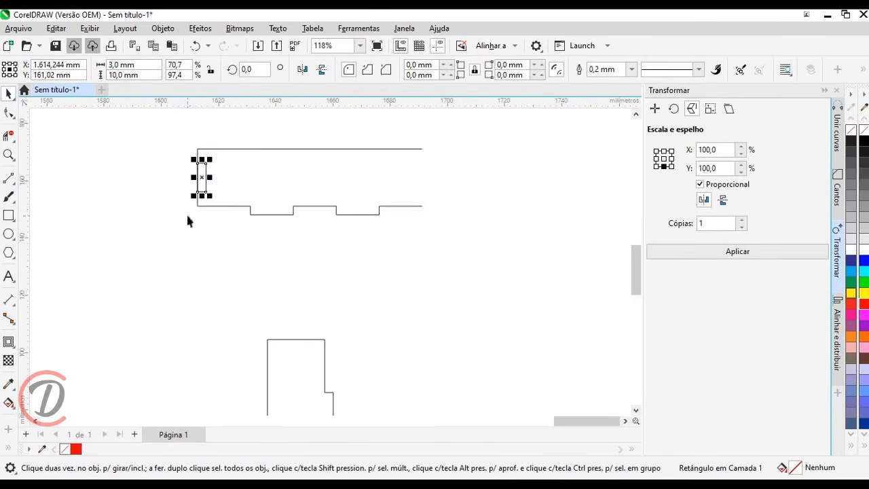
Step: Copy the small rectangle, rotate the copy 90°, and place it centred at the short half-strip's upper end
left_click_drag(197, 258, 198, 276)
right_click(198, 276)
left_click_drag(264, 70, 167, 66)
type("90")
key("Return")
left_click_drag(202, 277, 316, 316)
Step: Lower the short half-strip's upper end line by 3 mm to the base of the rotated rectangle
scroll(304, 362, "up", 3)
left_click_drag(325, 273, 289, 321)
left_click(255, 321)
left_click_drag(60, 75, 132, 88)
type("-3")
key("Return")
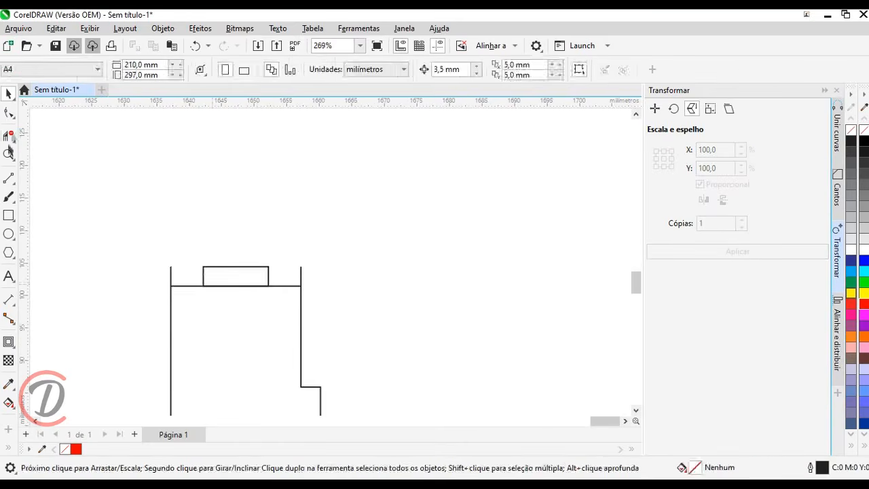
Step: Remove the overlapping segments to form an end tab on the short half-strip and an end notch on the long one
left_click(8, 135)
left_click(170, 275)
left_click(235, 286)
left_click(301, 276)
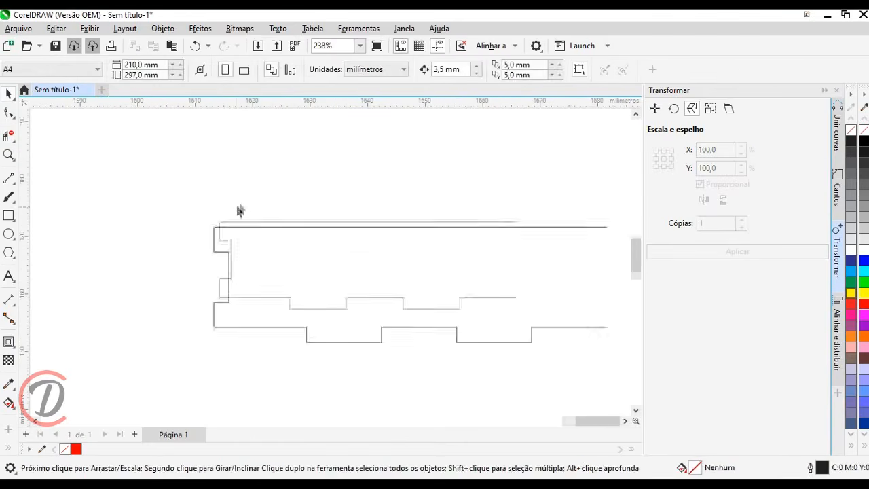
Step: Create a horizontally mirrored copy of the long half-strip and join both halves into one closed curve
left_click_drag(196, 193, 401, 271)
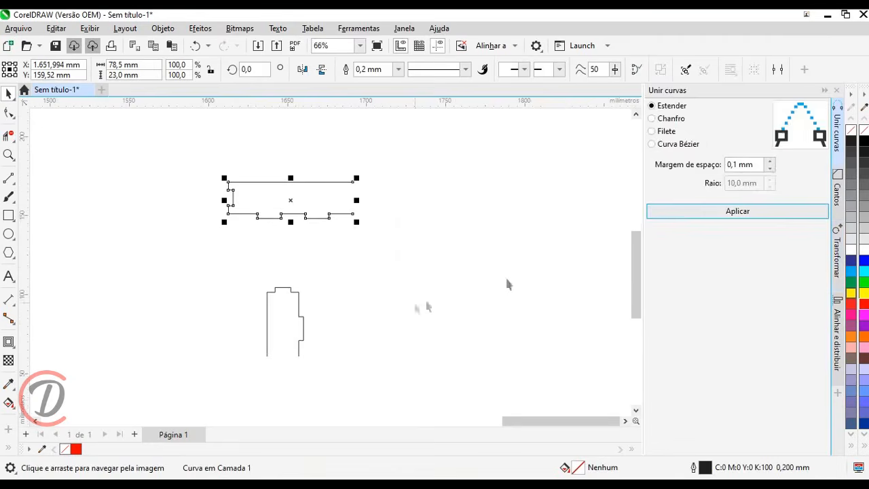
left_click(837, 255)
left_click(704, 199)
left_click(738, 251)
left_click(837, 135)
left_click(738, 211)
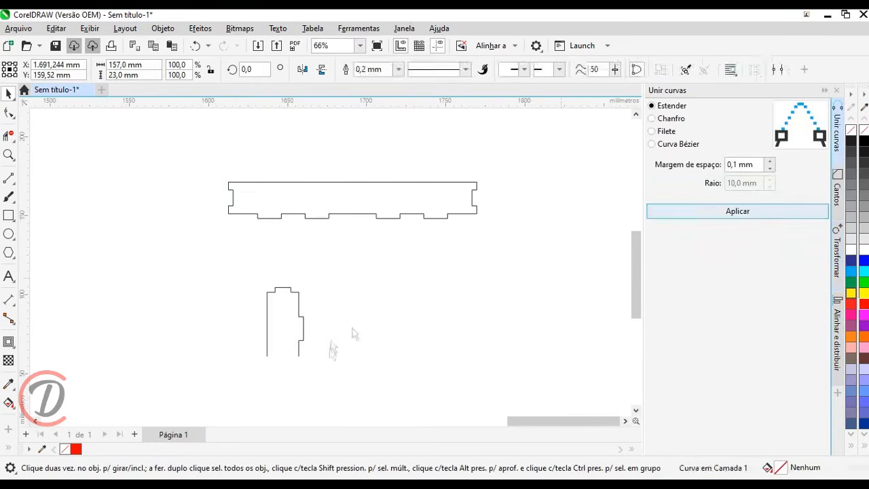
Step: Create a mirrored copy of the short half-strip below it and join both halves into one closed curve
left_click_drag(335, 367, 248, 273)
left_click(837, 254)
left_click(663, 166)
left_click(723, 200)
left_click(705, 200)
left_click(724, 250)
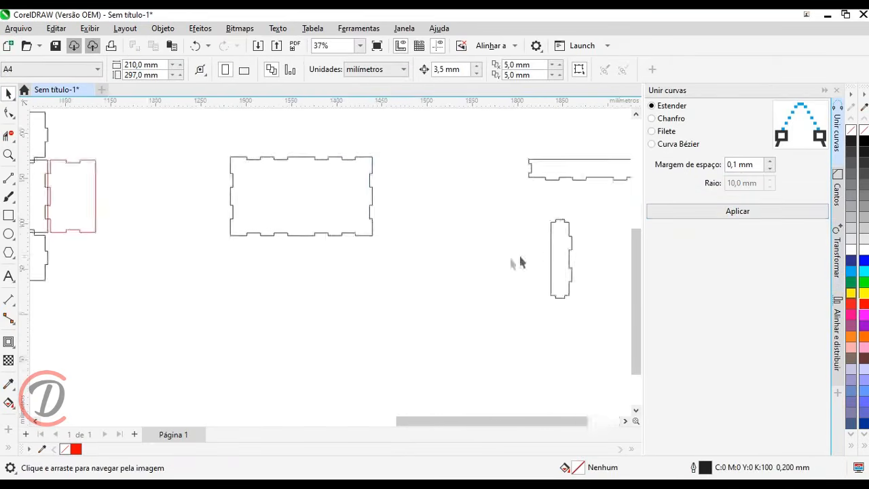
Step: Bring the finished strips beside the lid panel and fit the short strip's tabs into the panel's left notches
left_click_drag(513, 235, 196, 192)
left_click_drag(474, 319, 143, 242)
scroll(116, 251, "up", 5)
left_click_drag(234, 218, 250, 265)
Step: Fit the long strip's tabs into the notches along the lid panel's upper edge
left_click(165, 196)
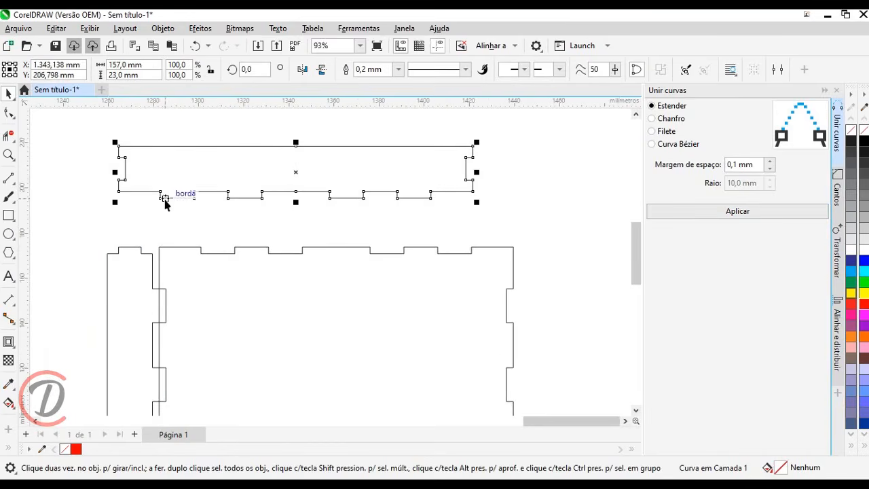
left_click_drag(162, 206, 201, 252)
scroll(216, 231, "down", 3)
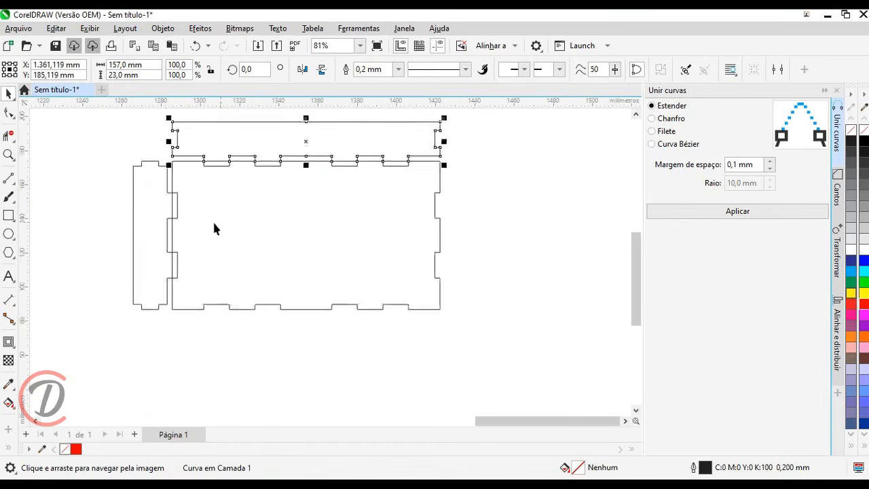
Step: Create a vertically mirrored copy of the long strip and fit it along the lid panel's lower edge
left_click(837, 254)
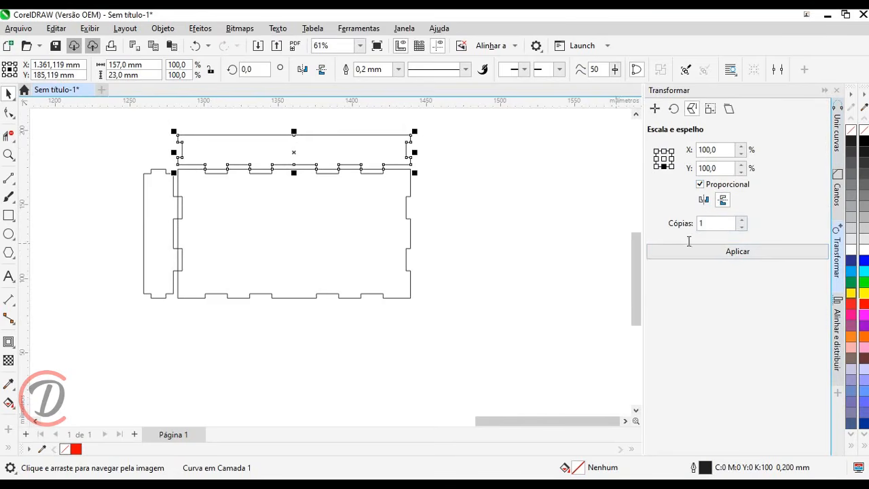
left_click(711, 253)
left_click_drag(314, 192, 305, 354)
scroll(227, 320, "up", 3)
left_click_drag(184, 319, 194, 289)
Step: Create a horizontally mirrored copy of the short strip and fit it against the lid panel's right edge
left_click(151, 271)
left_click(671, 158)
left_click(704, 200)
left_click(705, 253)
left_click_drag(180, 204, 543, 214)
left_click_drag(521, 168, 465, 155)
left_click(591, 235)
Step: Move the complete lid layout left so it sits next to the box layout
scroll(591, 235, "down", 2)
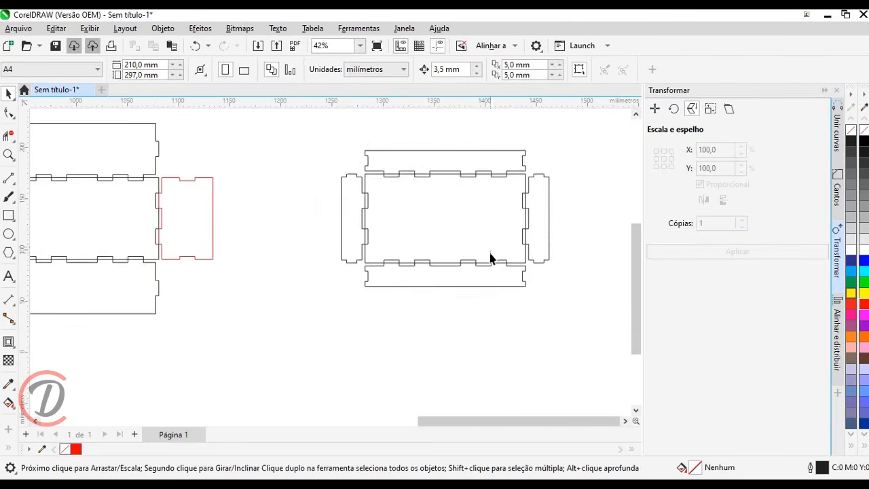
scroll(491, 257, "down", 1)
left_click_drag(555, 307, 362, 157)
left_click_drag(467, 227, 390, 251)
key("Escape")
scroll(340, 233, "up", 1)
Step: Compare the dimensions of the box's base panel with those of the lid panel
left_click(338, 232)
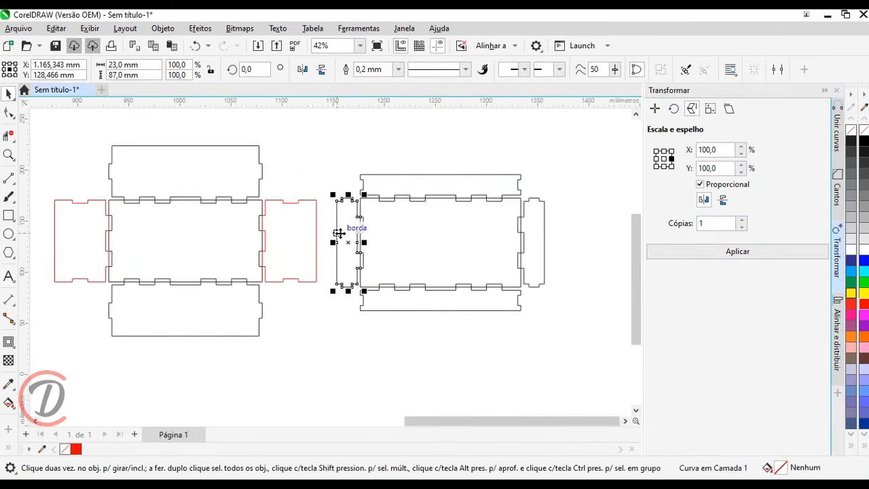
left_click(301, 160)
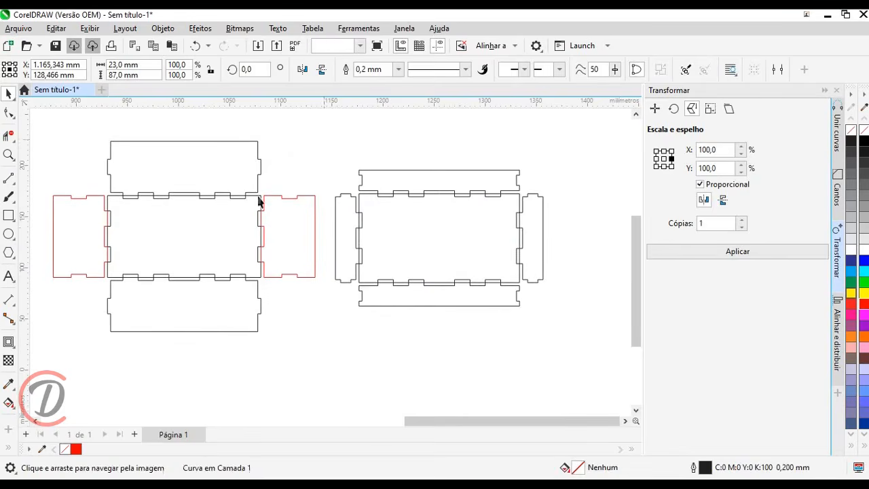
left_click_drag(230, 231, 246, 235)
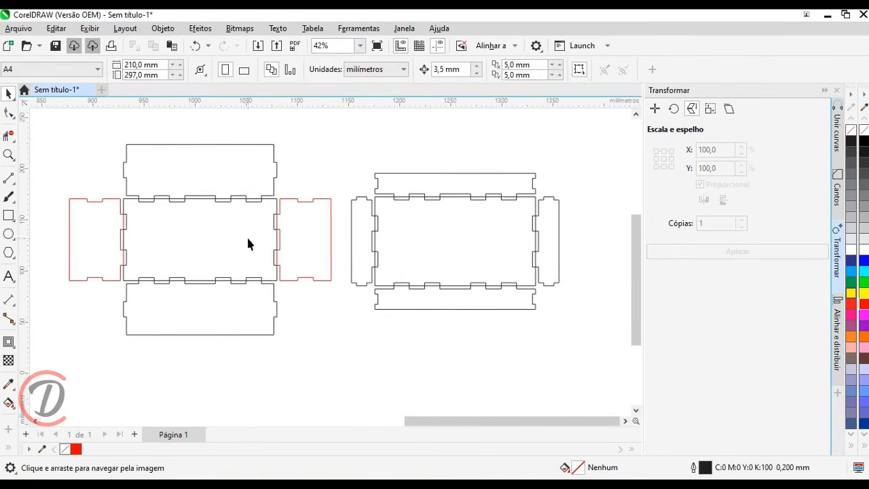
left_click(210, 232)
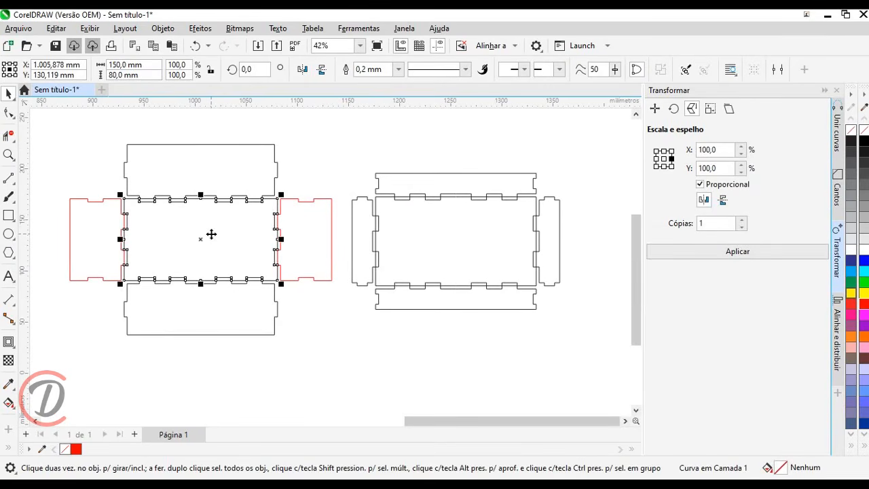
left_click(466, 225)
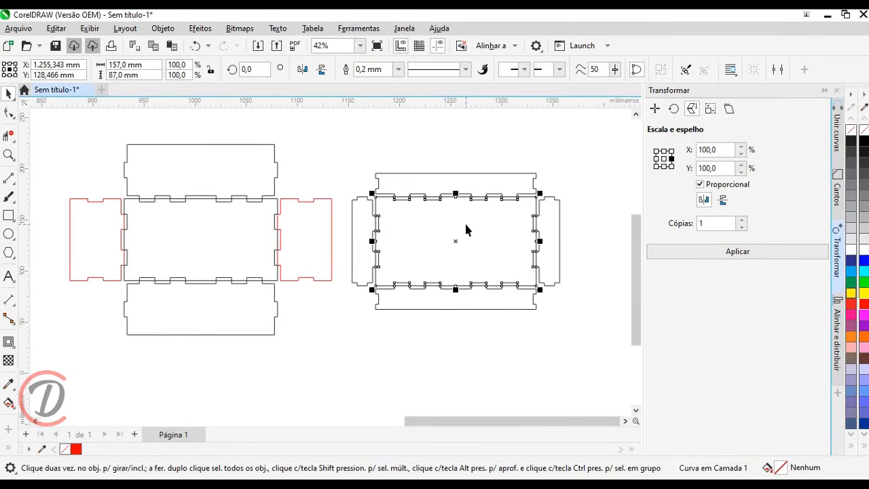
left_click(471, 369)
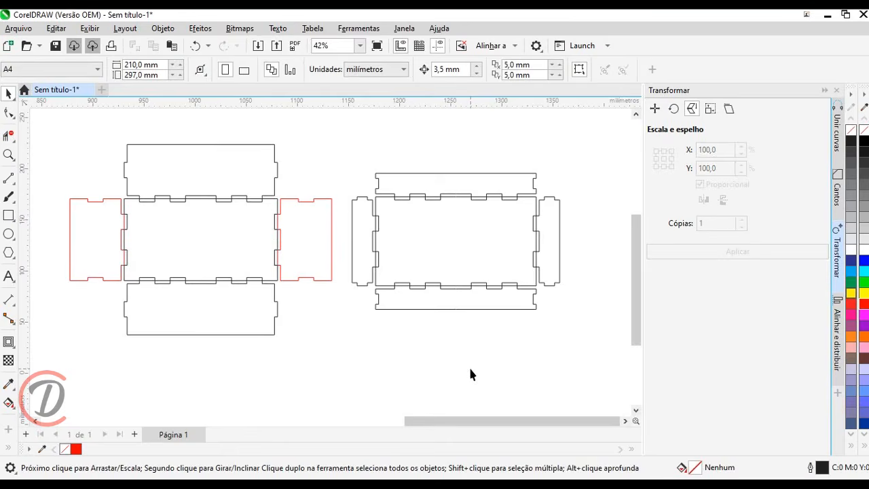
scroll(471, 373, "down", 1)
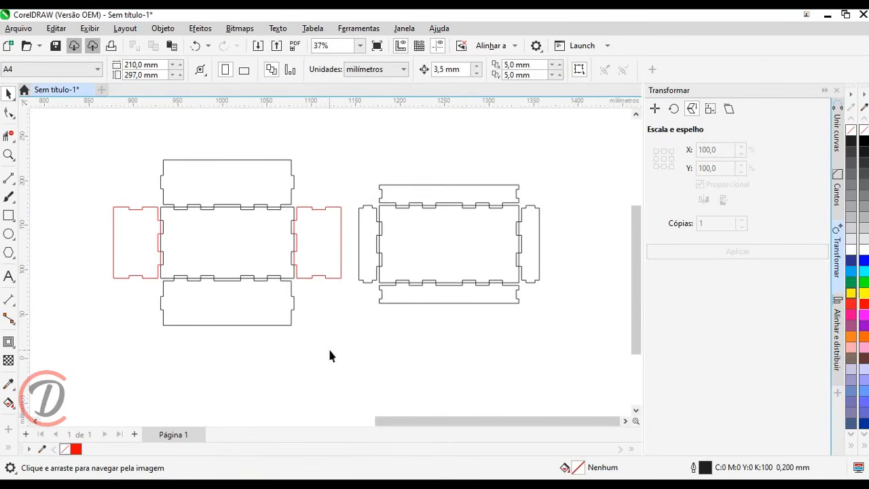